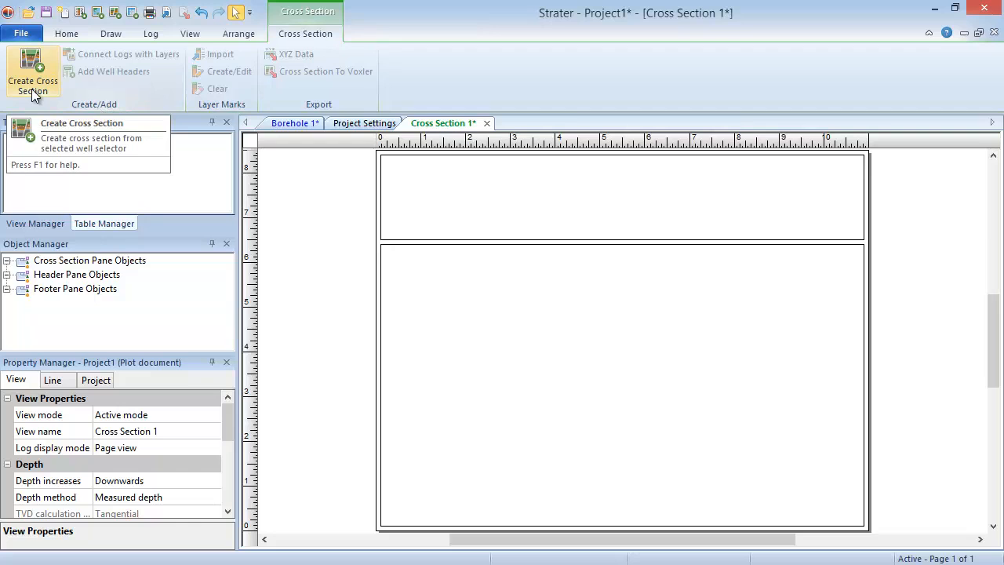
Step: Start creating a cross section, importing the Well Header Data sheet of GeoscienceAustraliaData.xlsx as the collars table with the suggested column definitions
{"action": "left_click", "coordinate": [31, 89]}
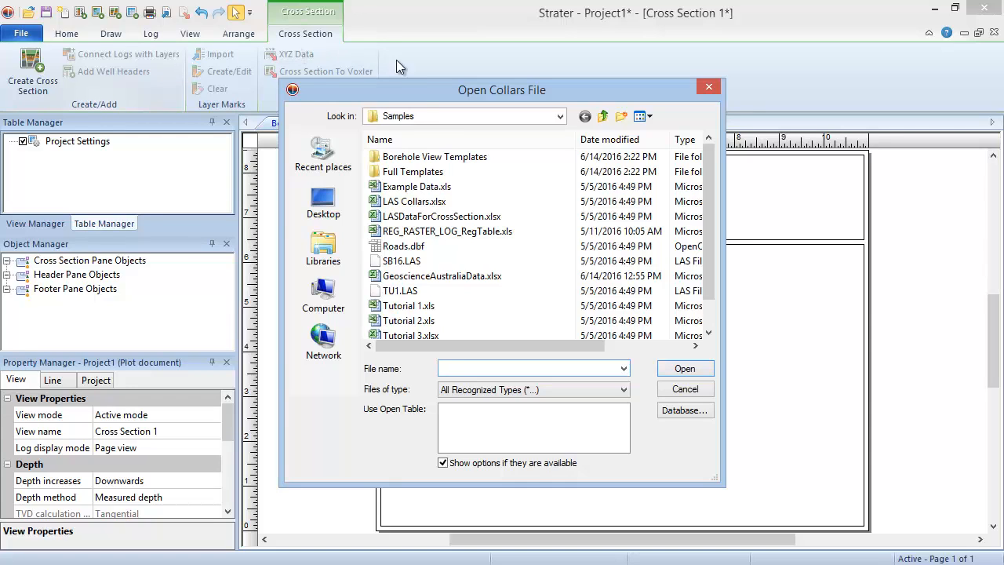
{"action": "left_click", "coordinate": [473, 276]}
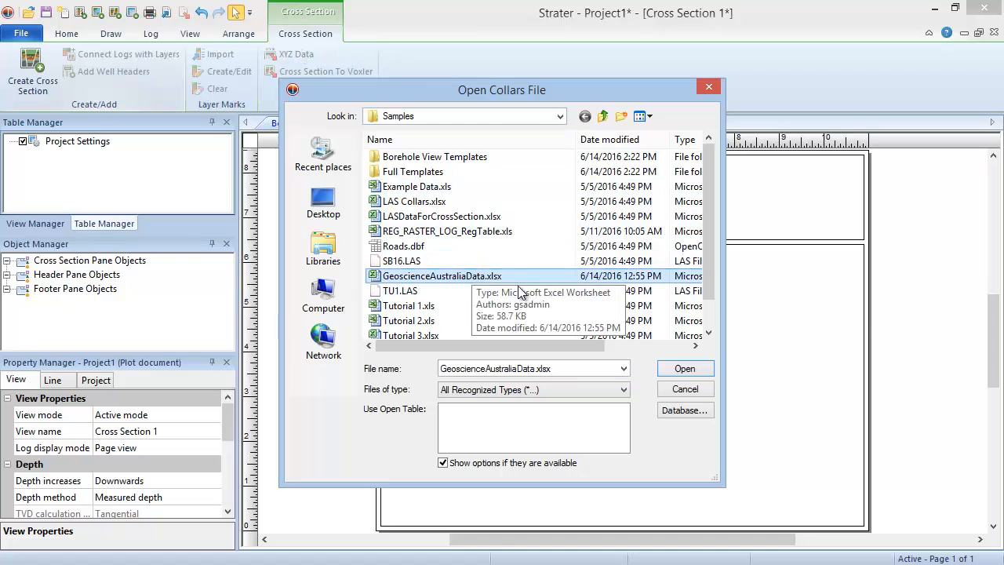
{"action": "left_click", "coordinate": [665, 367]}
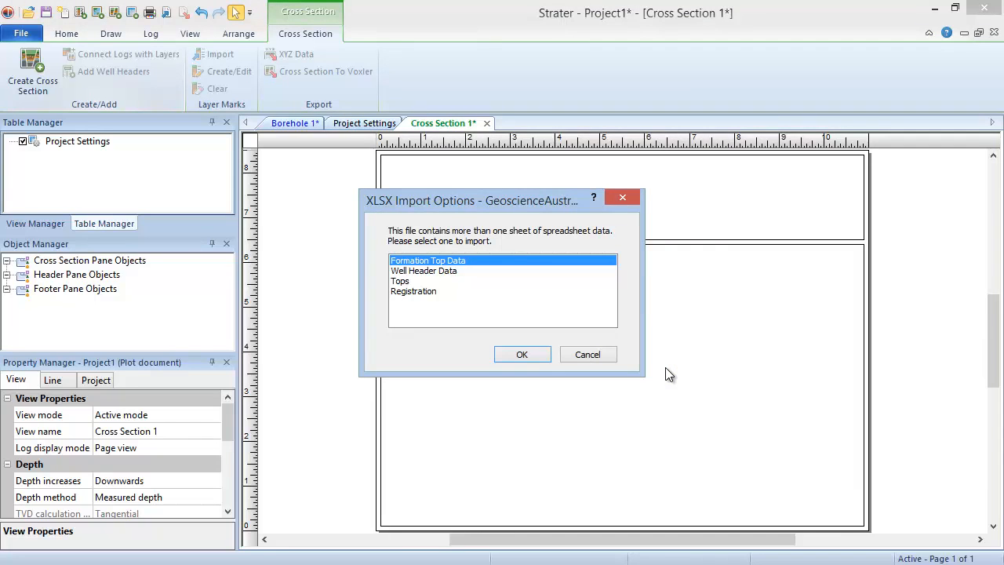
{"action": "left_click", "coordinate": [458, 272]}
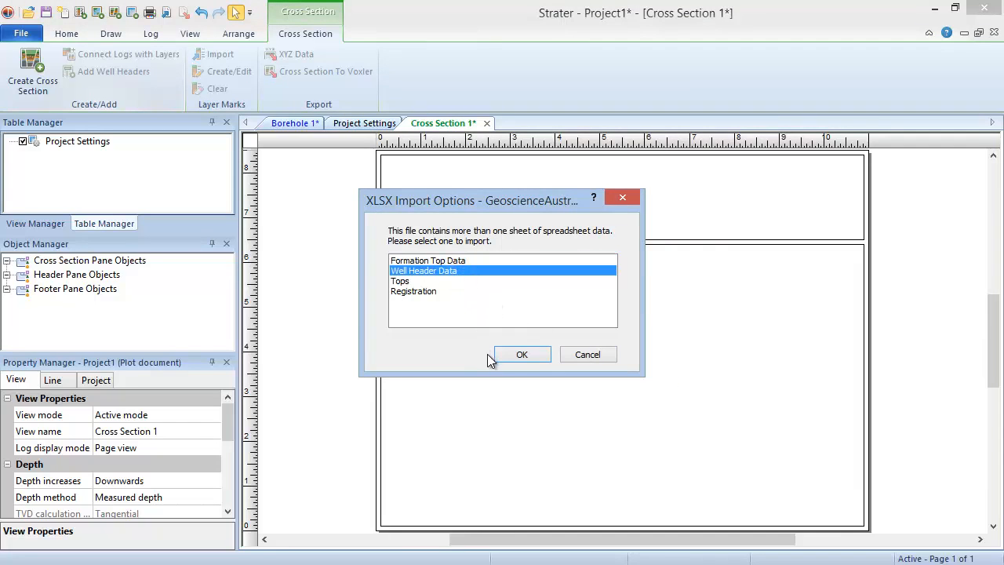
{"action": "left_click", "coordinate": [544, 357]}
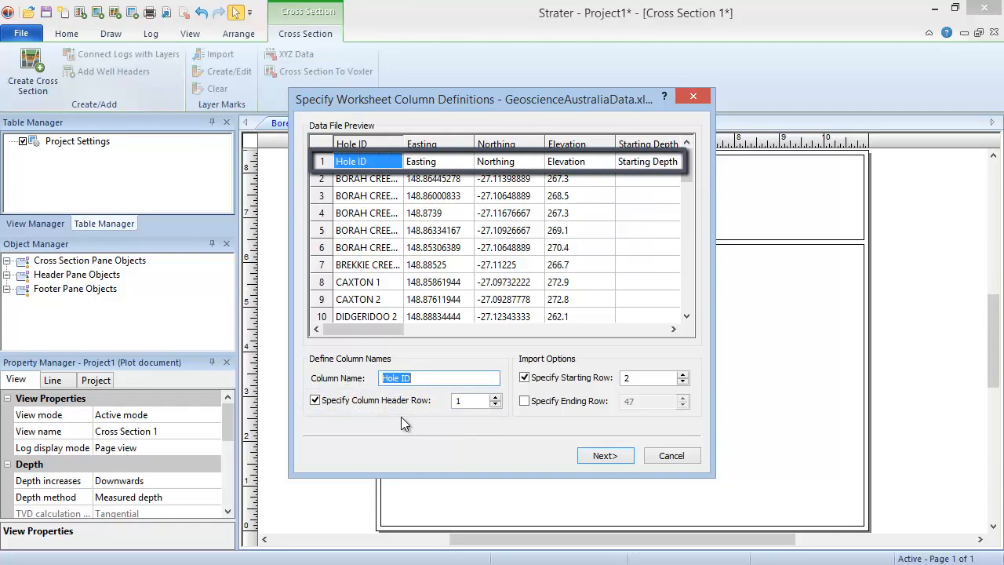
{"action": "left_click", "coordinate": [604, 456]}
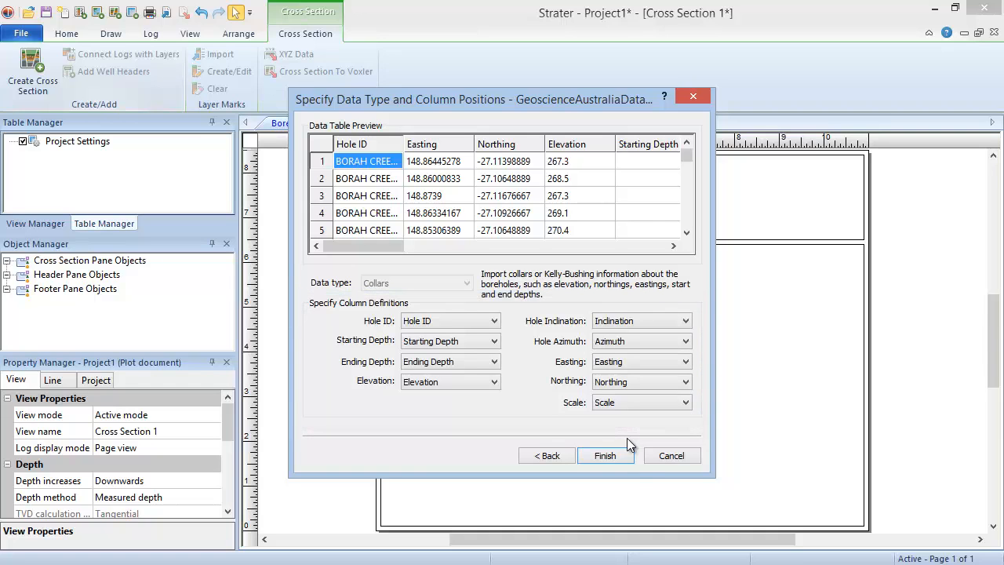
{"action": "left_click", "coordinate": [629, 462]}
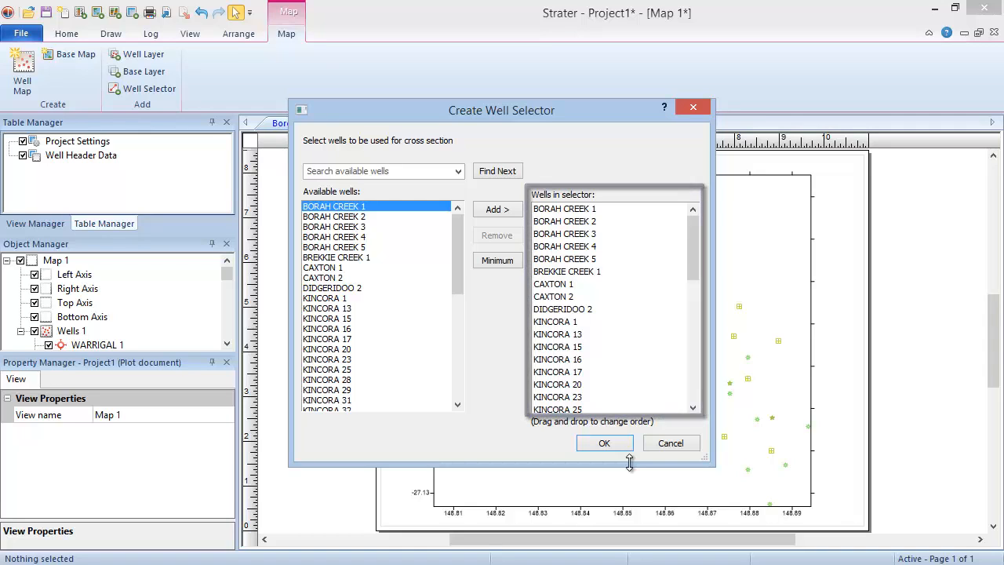
Step: Limit the well selector to BORAH CREEK 1, 4, 2 and 5, in that order, and accept it
{"action": "left_click", "coordinate": [593, 272]}
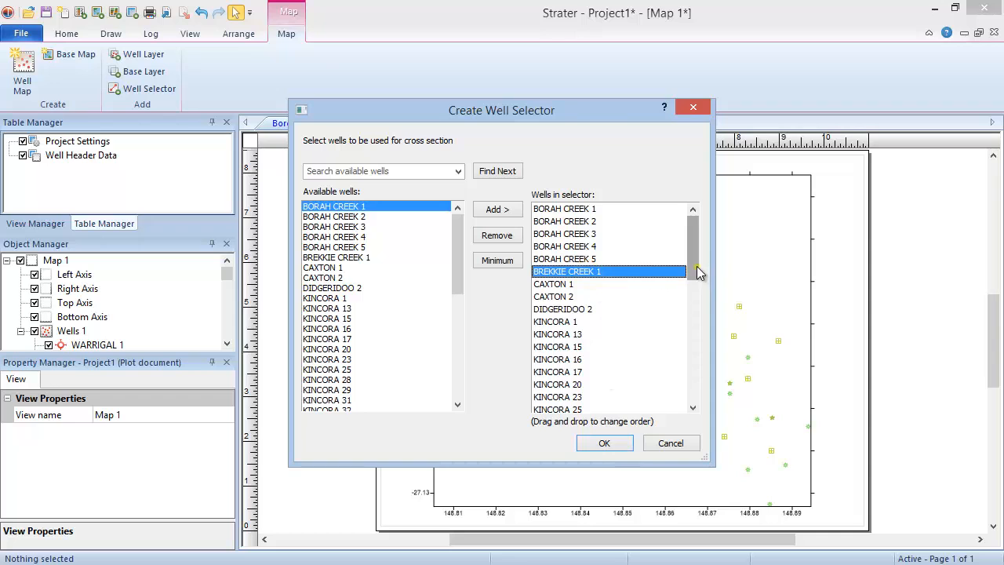
{"action": "left_click_drag", "start_coordinate": [699, 269], "coordinate": [582, 398]}
{"action": "left_click", "coordinate": [582, 397], "text": "shift"}
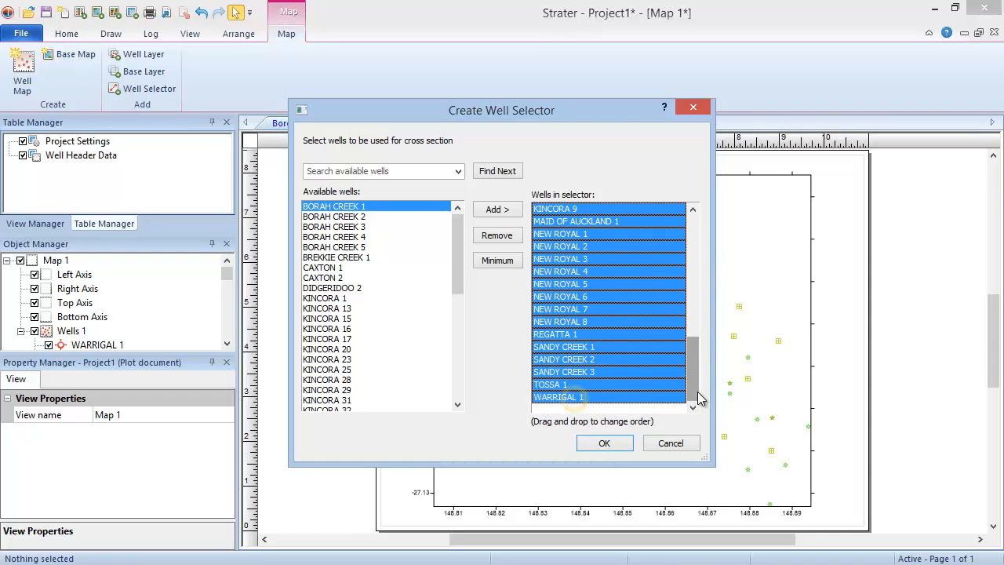
{"action": "scroll", "coordinate": [696, 393], "scroll_direction": "up", "scroll_amount": 7}
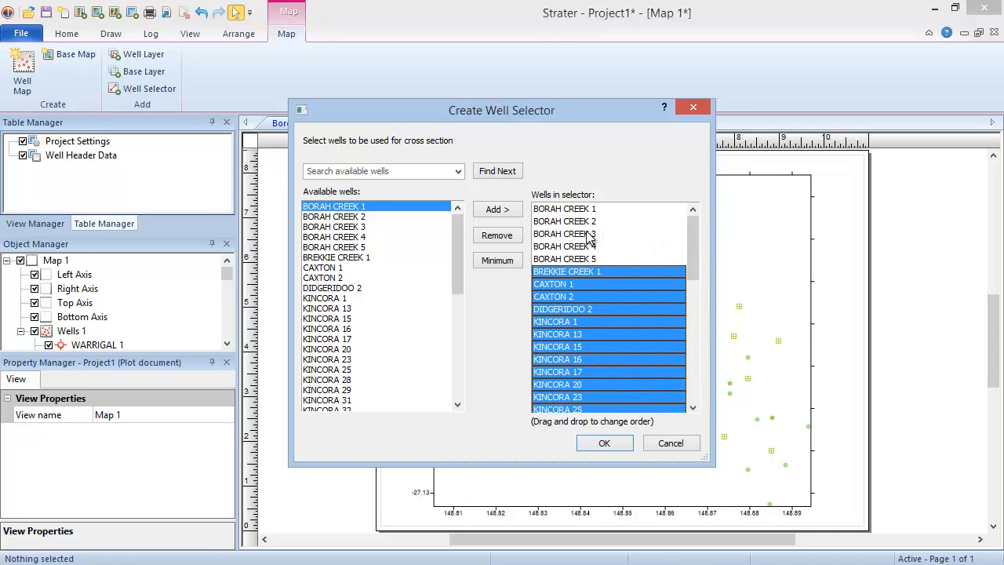
{"action": "left_click", "coordinate": [590, 233], "text": "ctrl"}
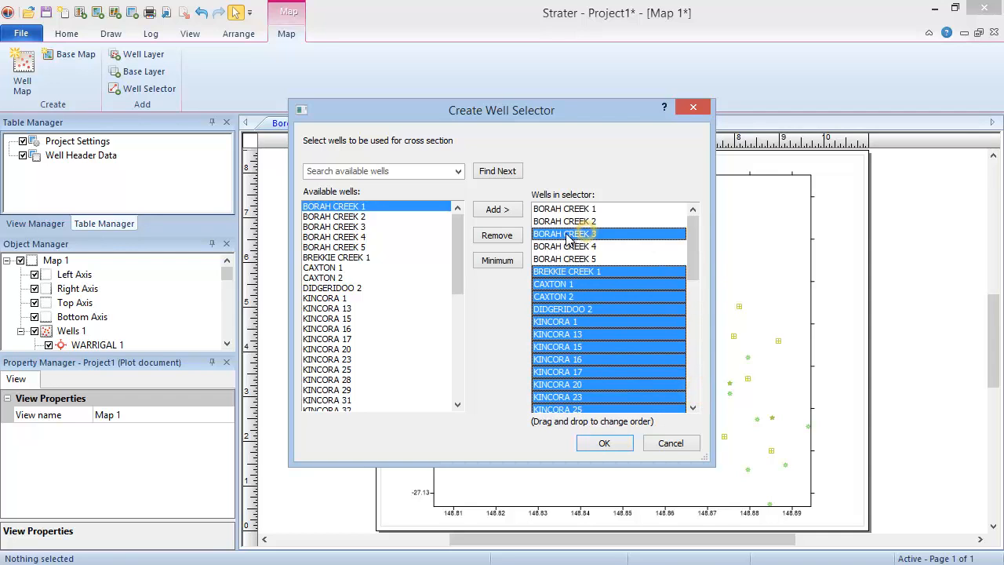
{"action": "left_click", "coordinate": [497, 235]}
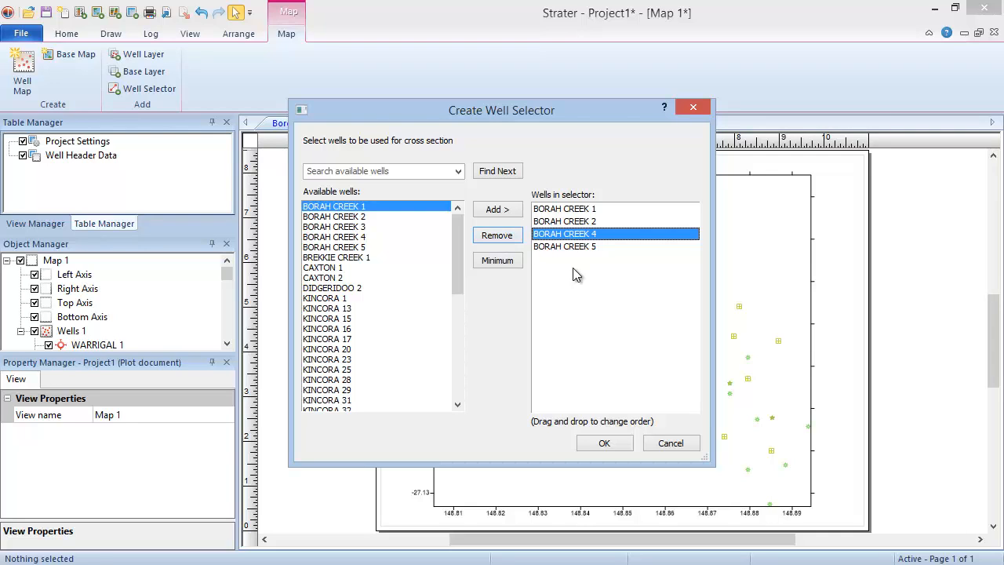
{"action": "left_click_drag", "start_coordinate": [593, 236], "coordinate": [598, 222]}
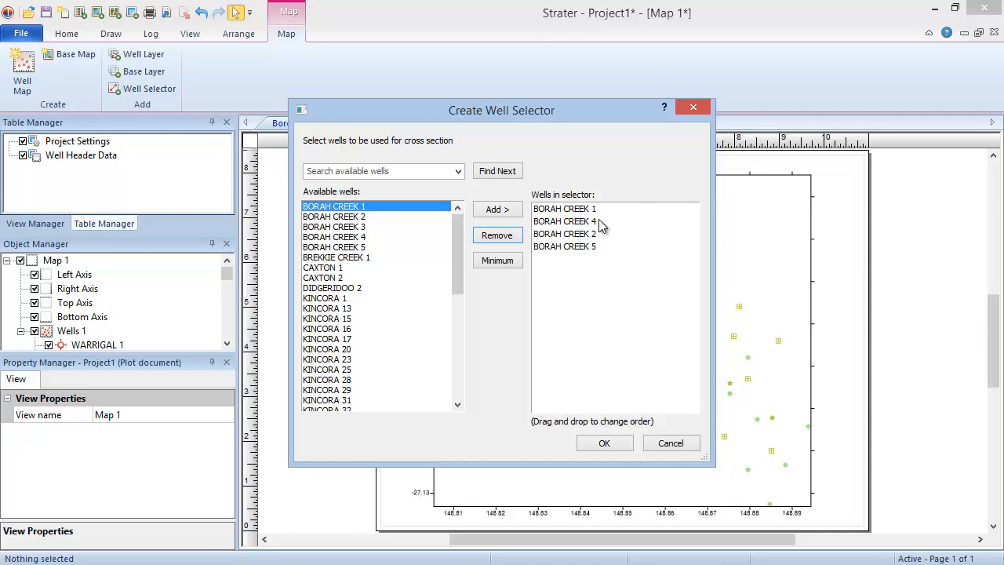
{"action": "left_click", "coordinate": [604, 443]}
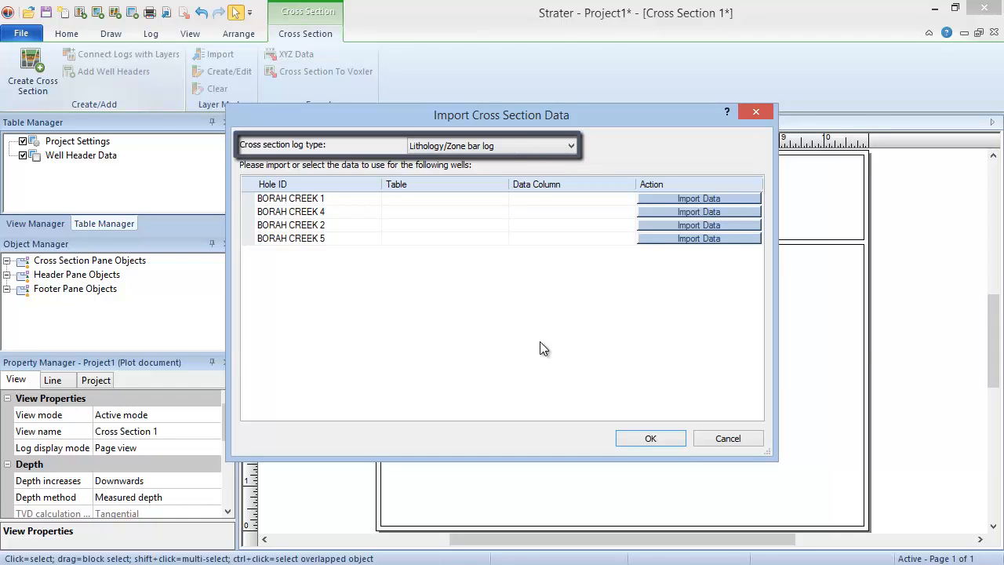
Step: Use the Lithology/Zone bar log type and choose GeoscienceAustraliaData.xlsx as the well data, excluding its Well Header Data sheet
{"action": "left_click", "coordinate": [571, 148]}
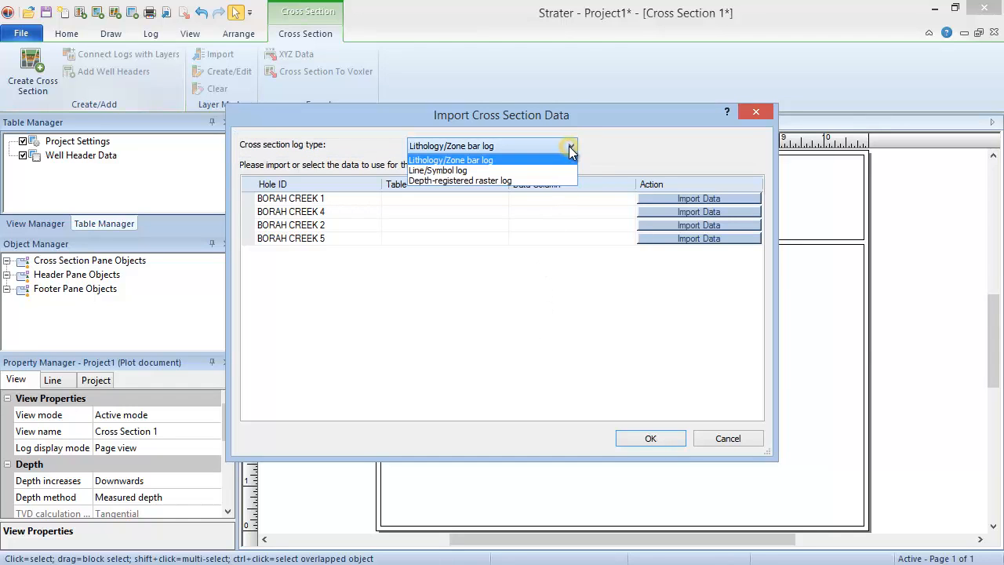
{"action": "left_click", "coordinate": [527, 163]}
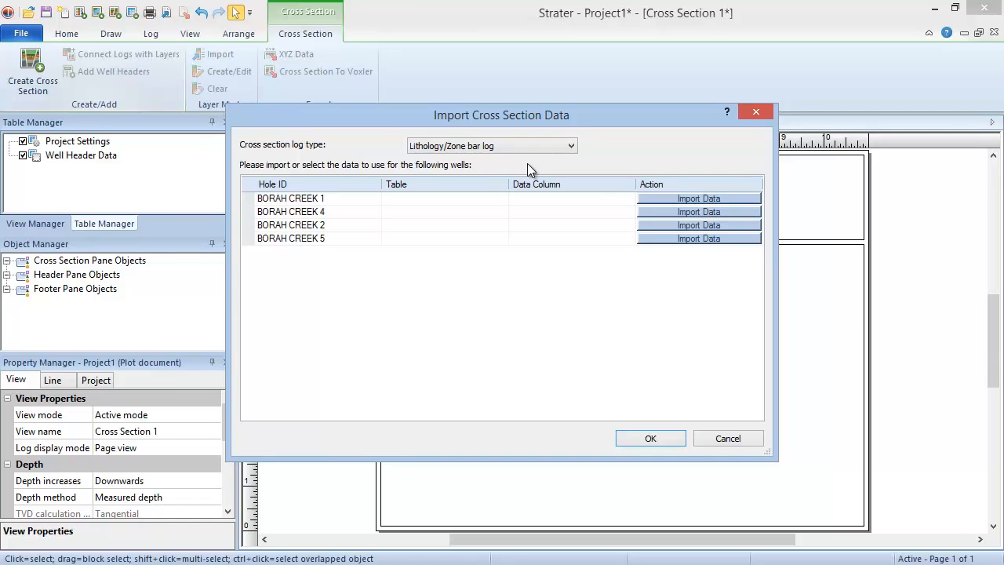
{"action": "left_click", "coordinate": [671, 198]}
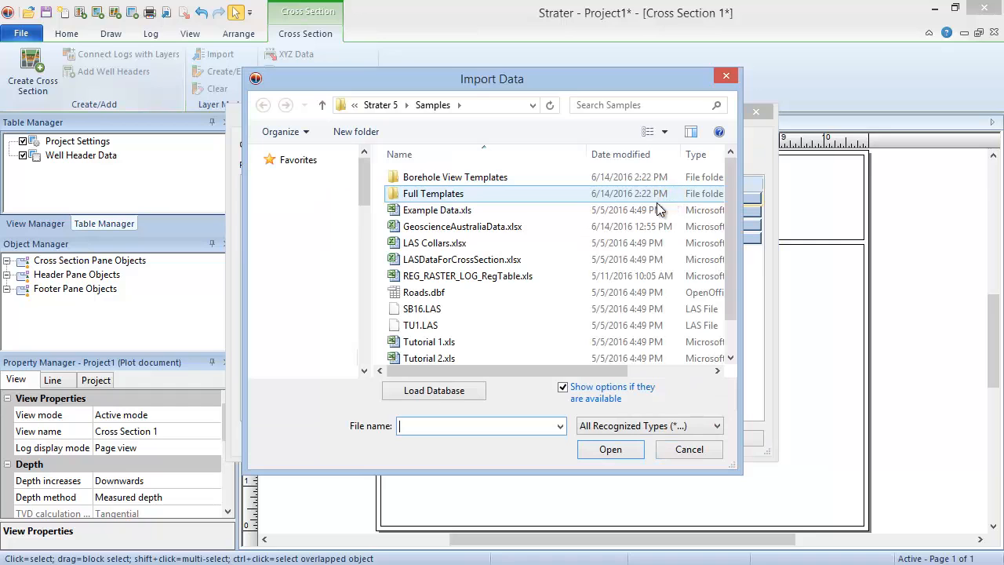
{"action": "left_click", "coordinate": [567, 223]}
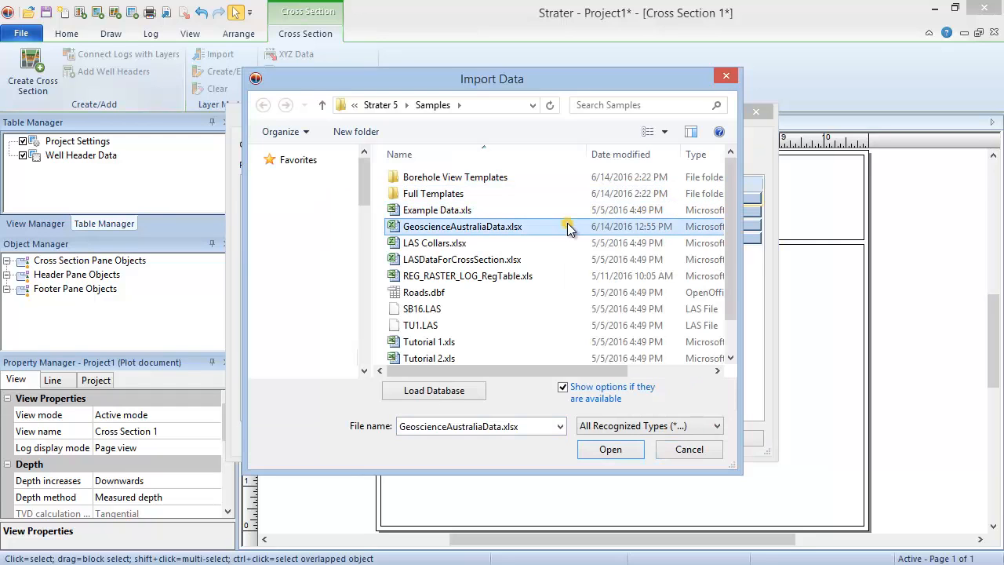
{"action": "left_click", "coordinate": [584, 450]}
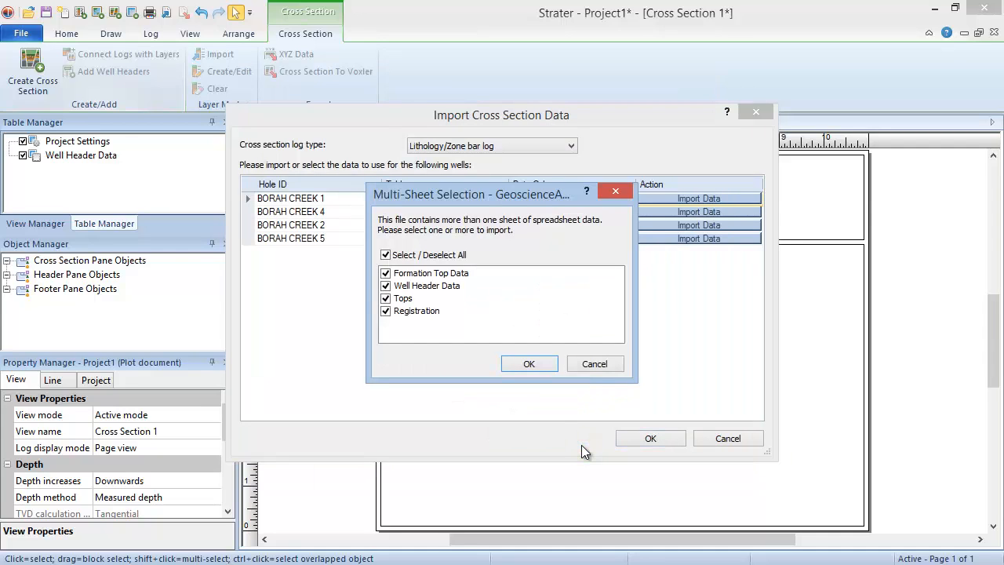
{"action": "left_click", "coordinate": [385, 286]}
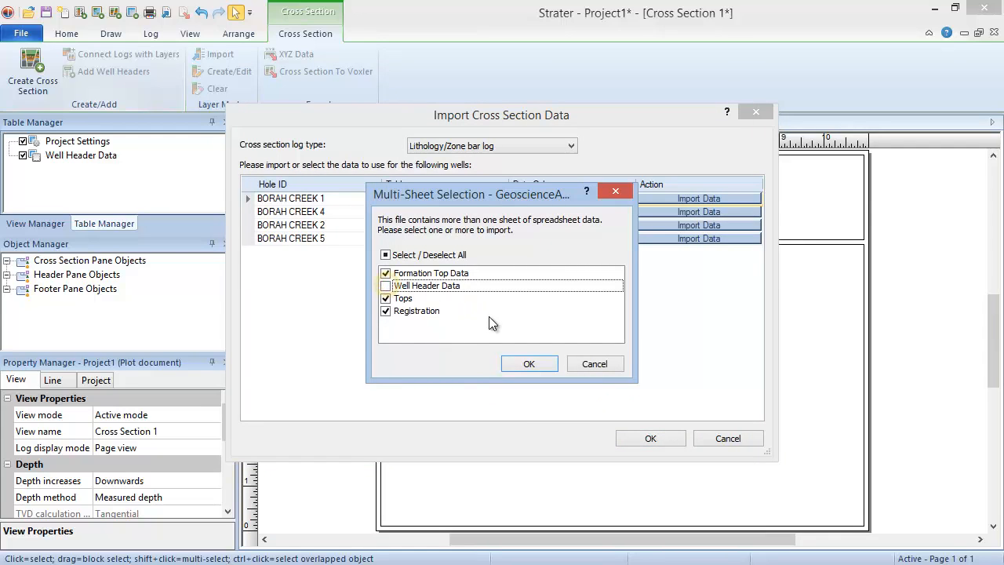
{"action": "left_click", "coordinate": [511, 361]}
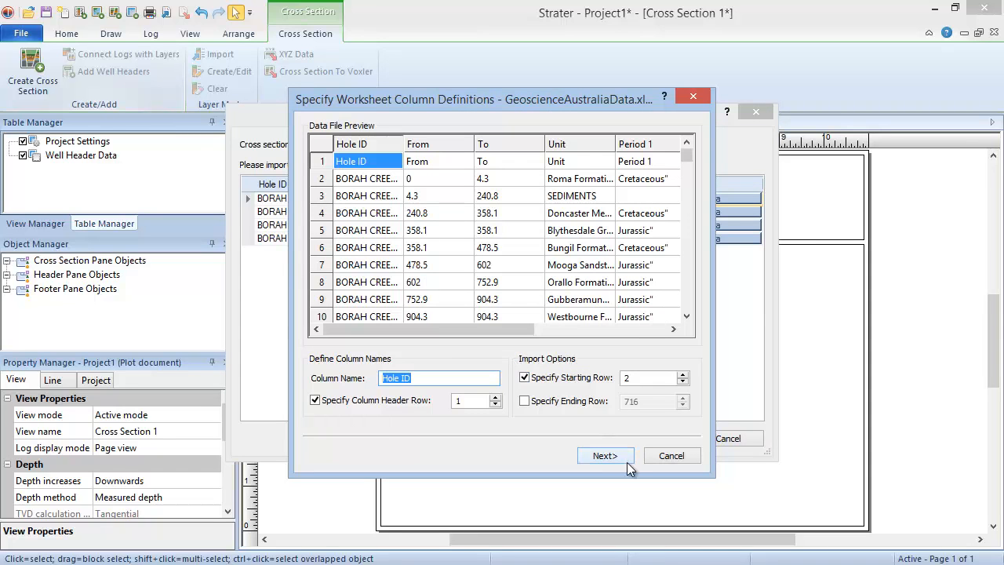
Step: Import the Formation Top Data, Tops and Registration sheets with the suggested column definitions and generate the cross section
{"action": "left_click", "coordinate": [627, 456]}
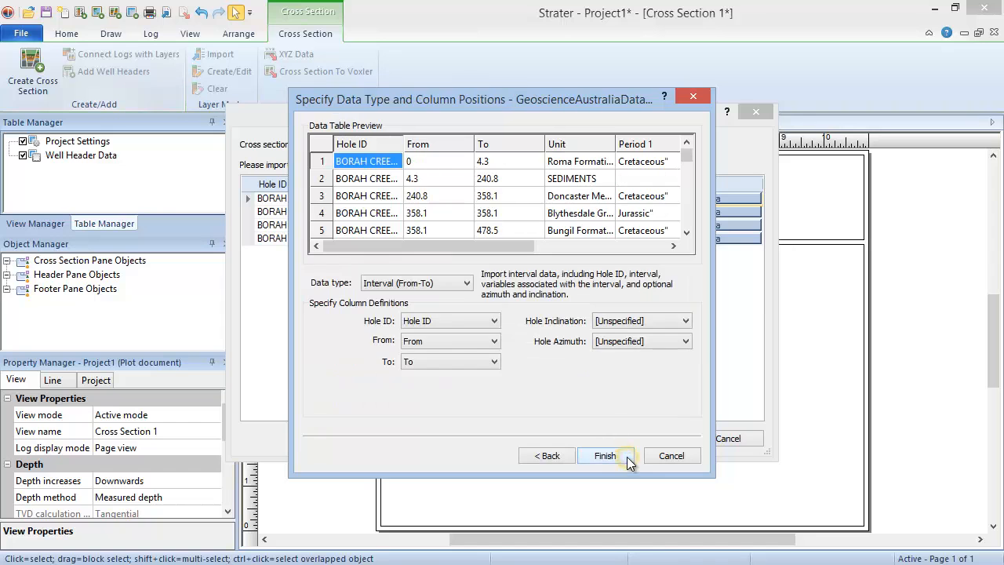
{"action": "left_click", "coordinate": [627, 457]}
{"action": "left_click", "coordinate": [627, 456]}
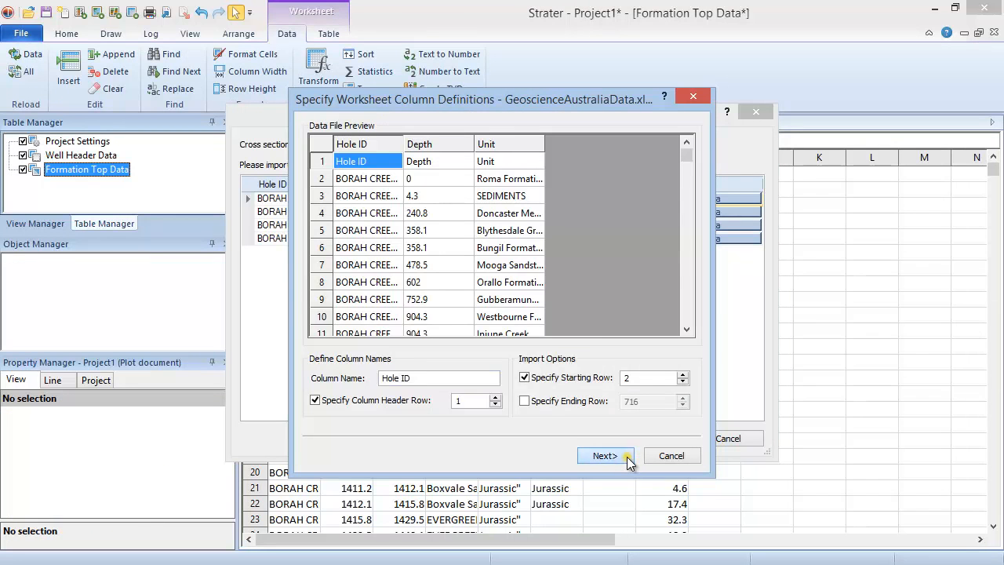
{"action": "left_click", "coordinate": [627, 456]}
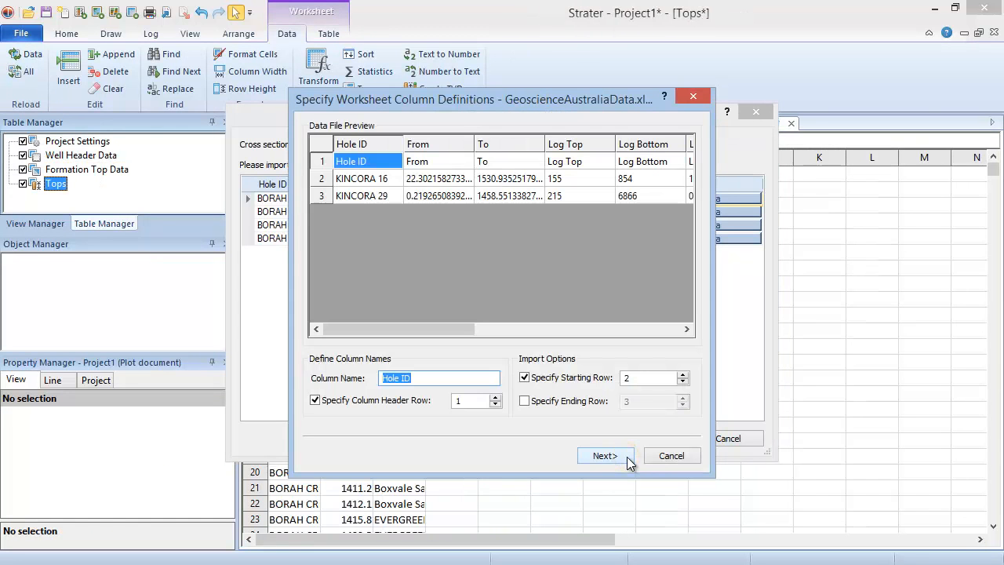
{"action": "left_click", "coordinate": [626, 456]}
{"action": "left_click", "coordinate": [627, 457]}
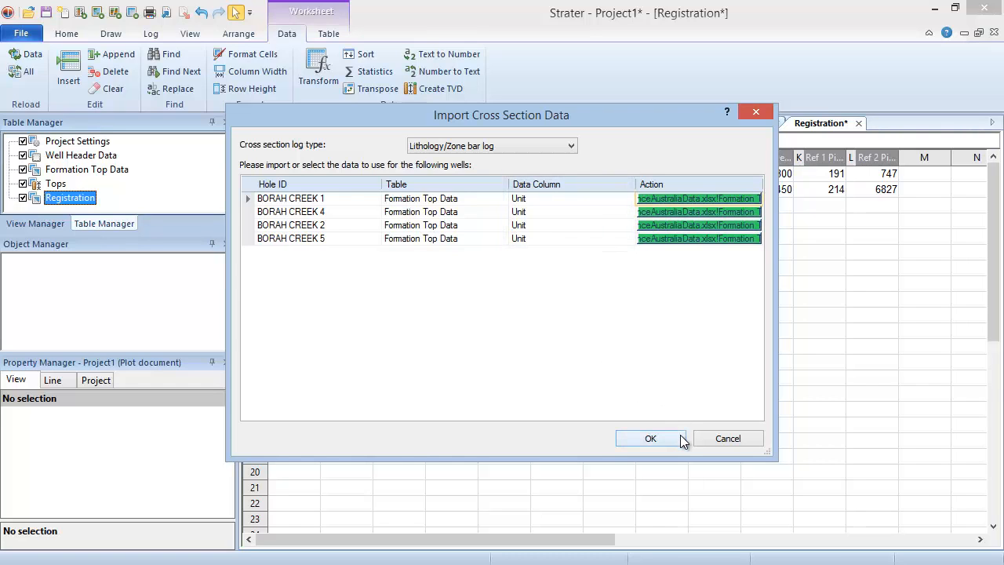
{"action": "left_click", "coordinate": [650, 439]}
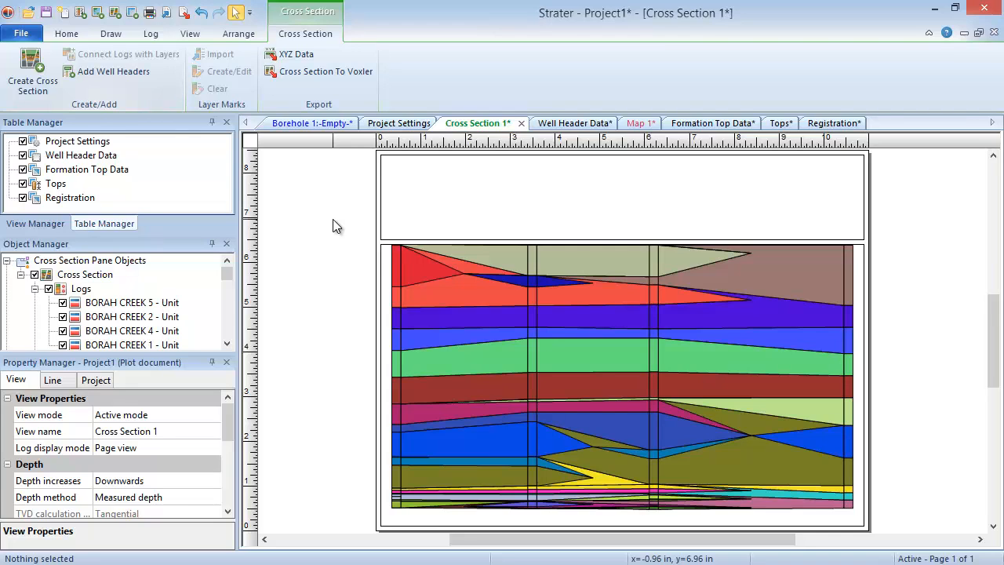
Step: Add a new cross section view and start a cross section in it using only wells SANDY CREEK 1, 2 and 3
{"action": "left_click", "coordinate": [66, 34]}
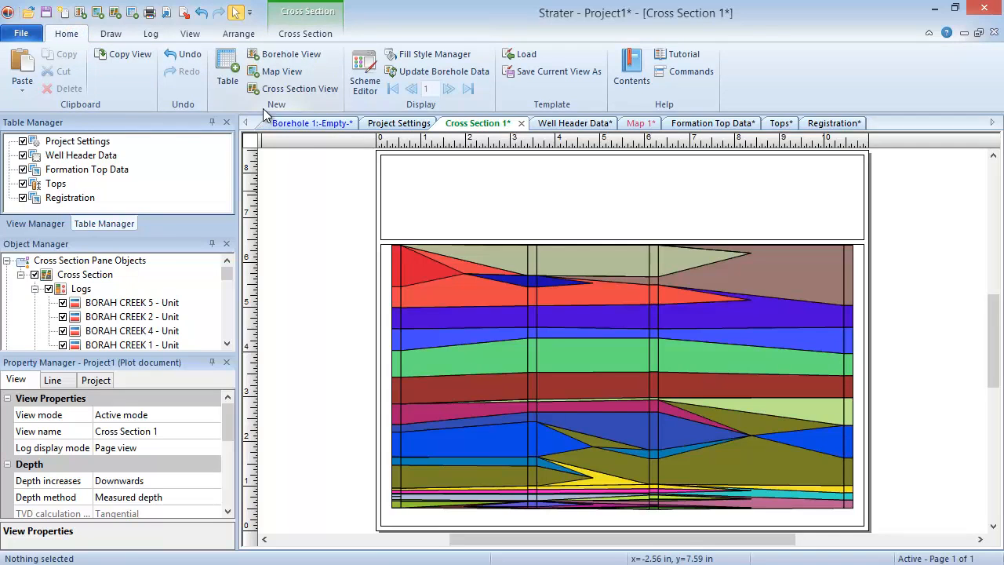
{"action": "left_click", "coordinate": [319, 94]}
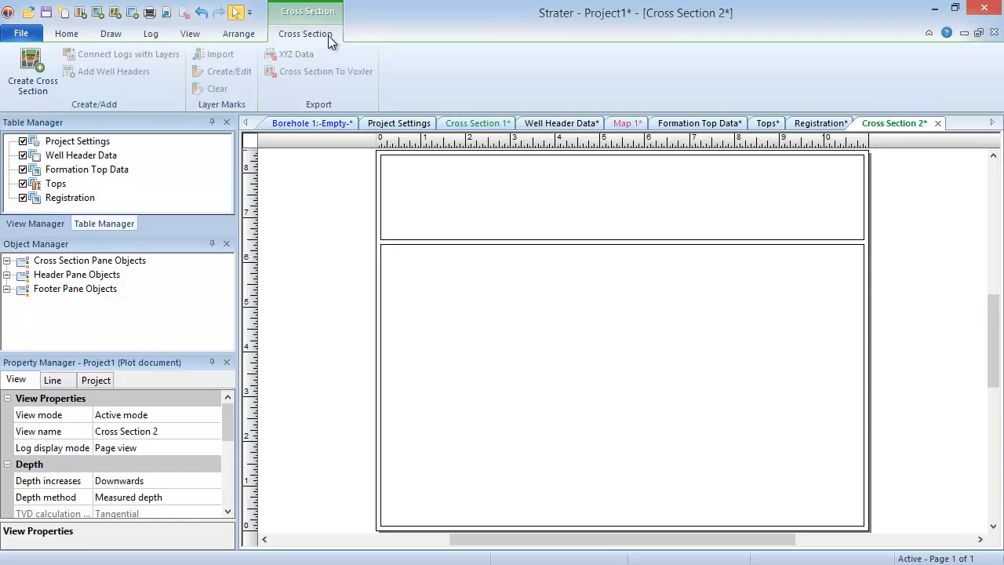
{"action": "left_click", "coordinate": [33, 84]}
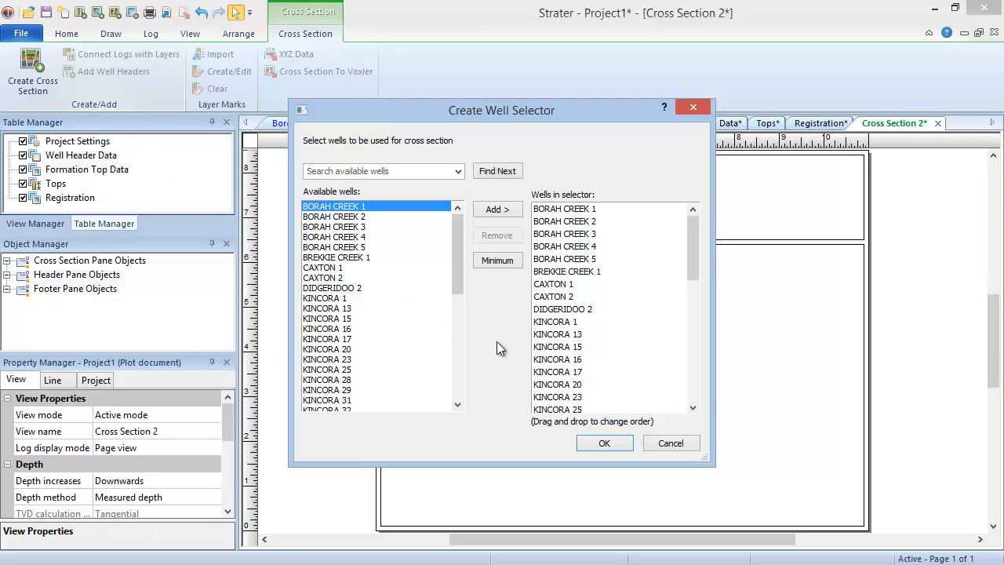
{"action": "left_click", "coordinate": [586, 210]}
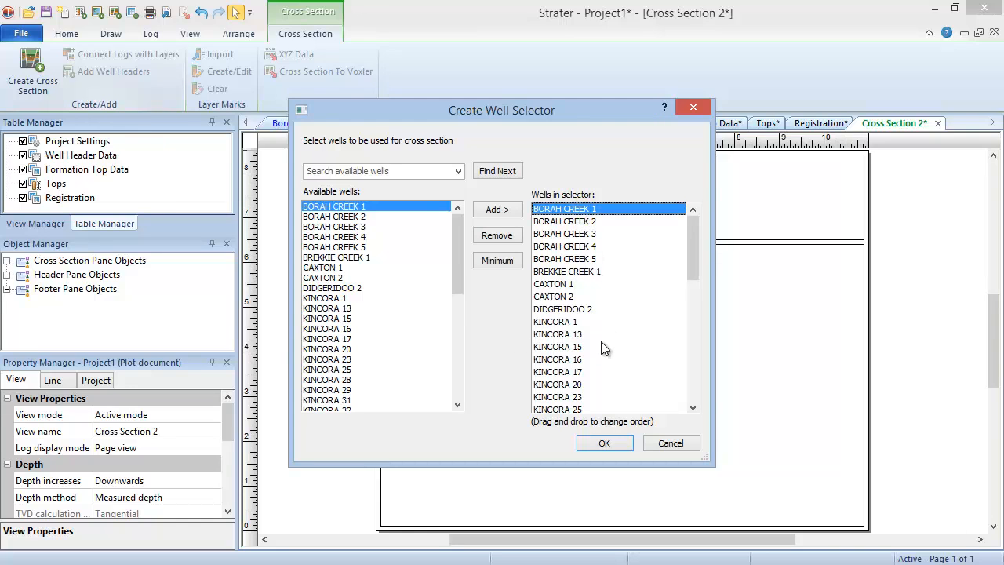
{"action": "scroll", "coordinate": [612, 348], "scroll_direction": "down", "scroll_amount": 8}
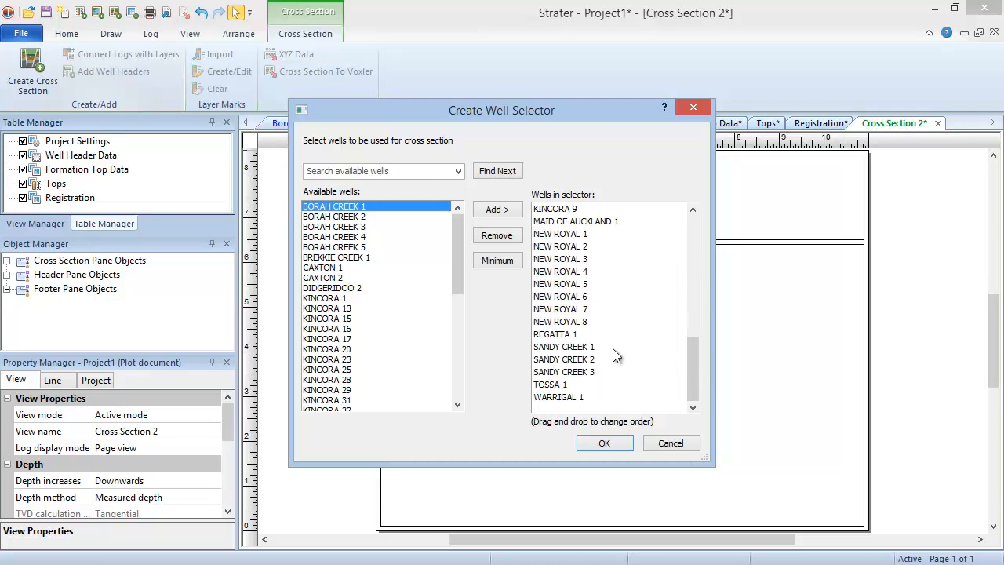
{"action": "left_click", "coordinate": [578, 336], "text": "shift"}
{"action": "left_click", "coordinate": [584, 384], "text": "ctrl"}
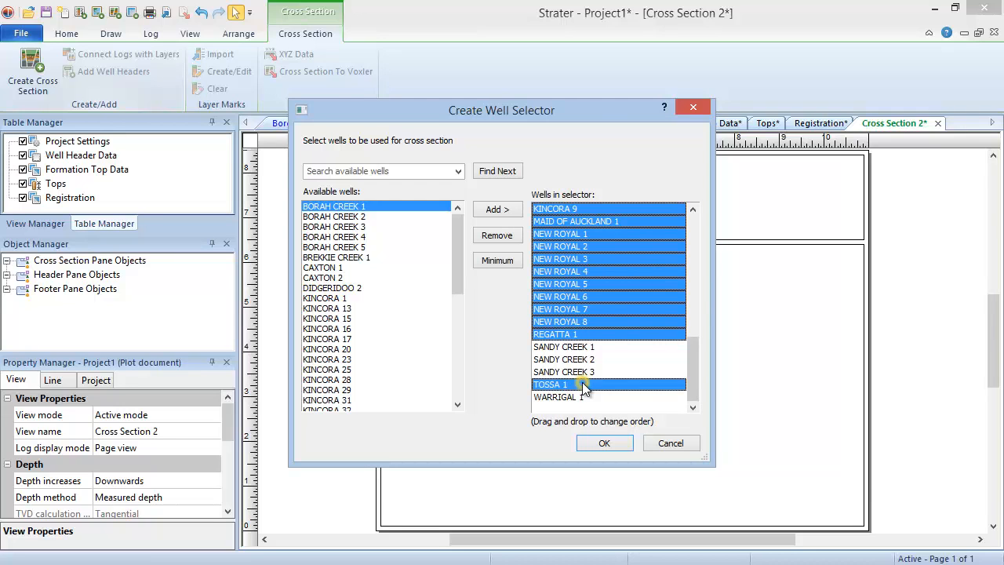
{"action": "left_click", "coordinate": [592, 396], "text": "ctrl"}
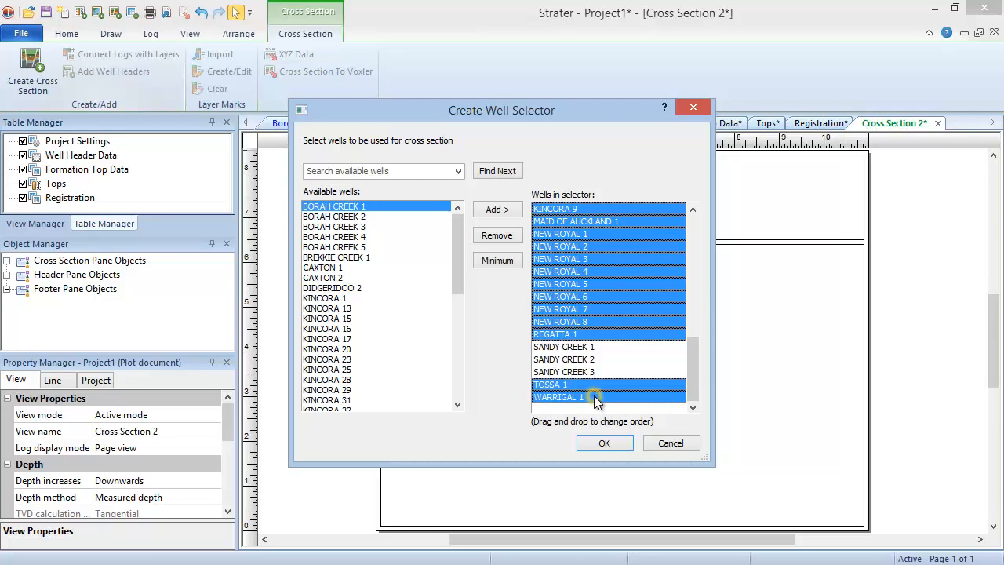
{"action": "left_click", "coordinate": [496, 236]}
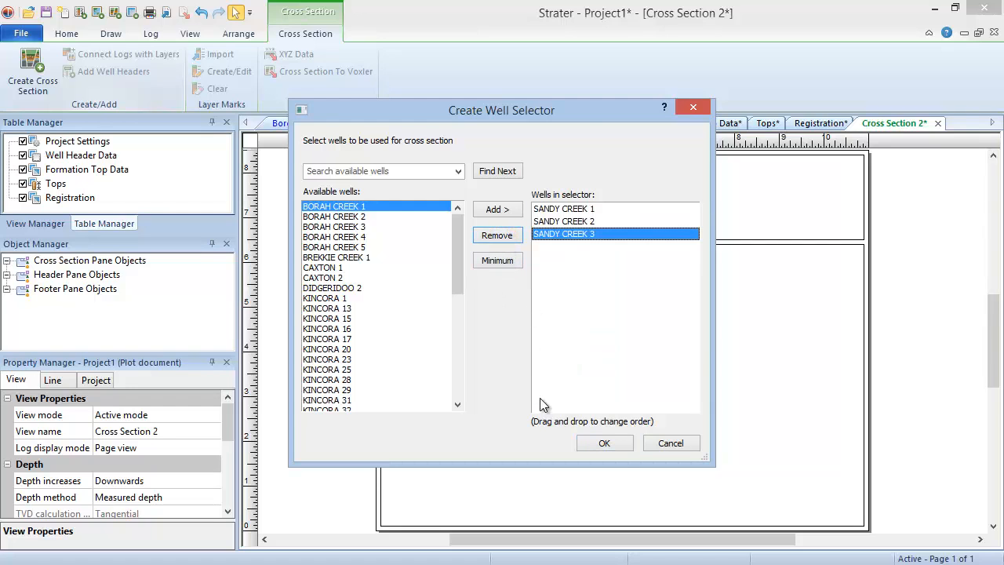
{"action": "left_click", "coordinate": [626, 447]}
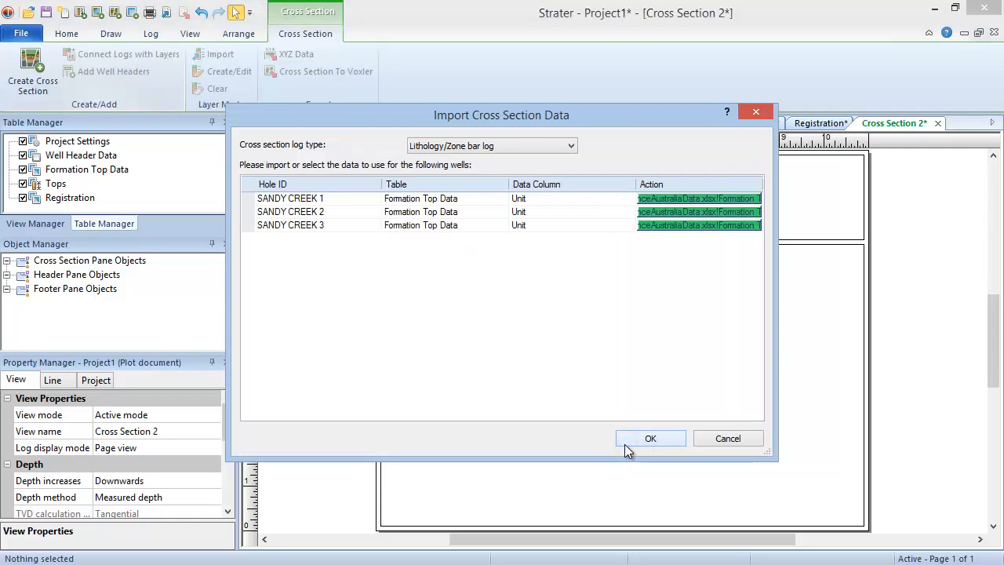
Step: Set the cross section log type to Line/Symbol log for the three SANDY CREEK wells and accept the data selection
{"action": "left_click", "coordinate": [567, 146]}
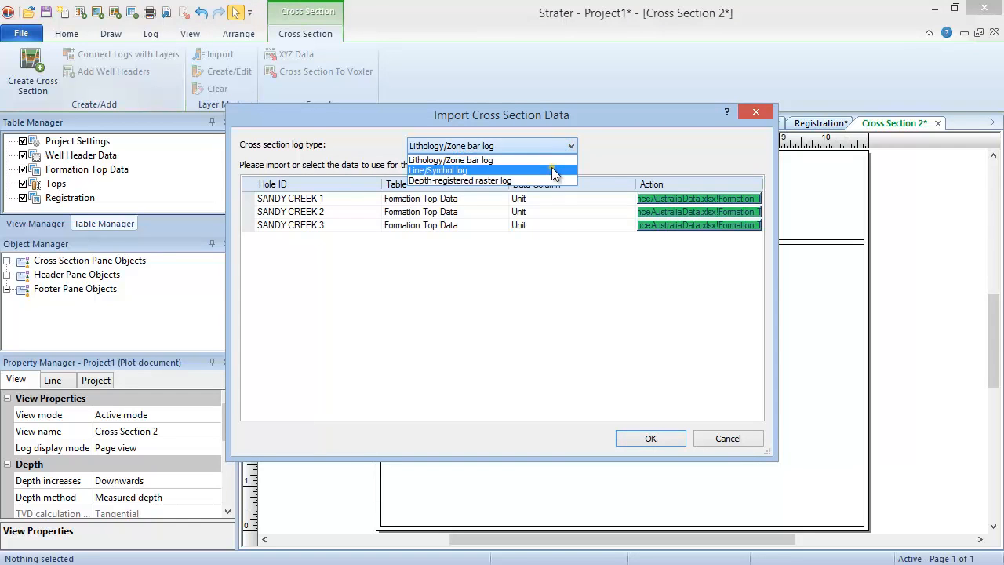
{"action": "left_click", "coordinate": [553, 172]}
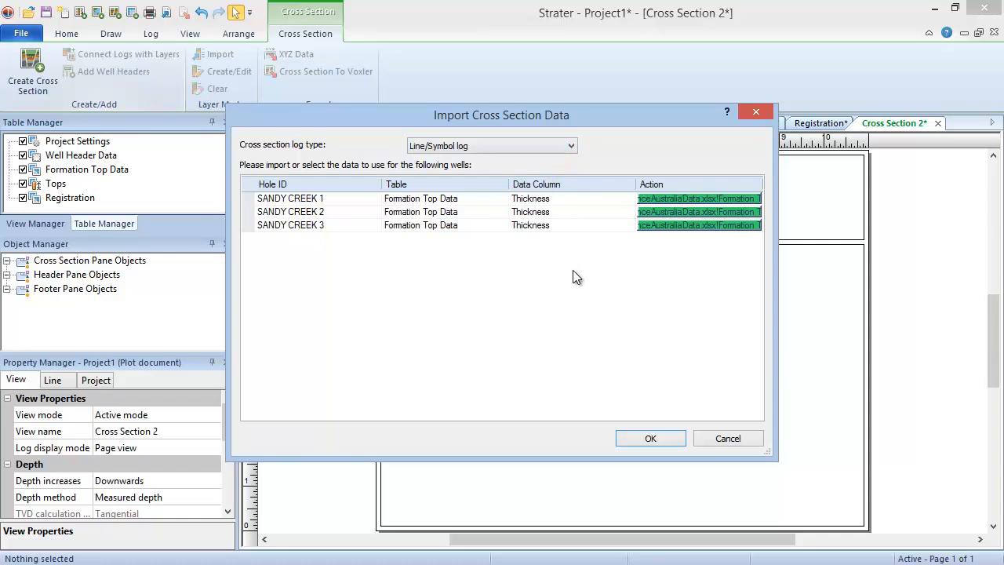
{"action": "left_click", "coordinate": [662, 439]}
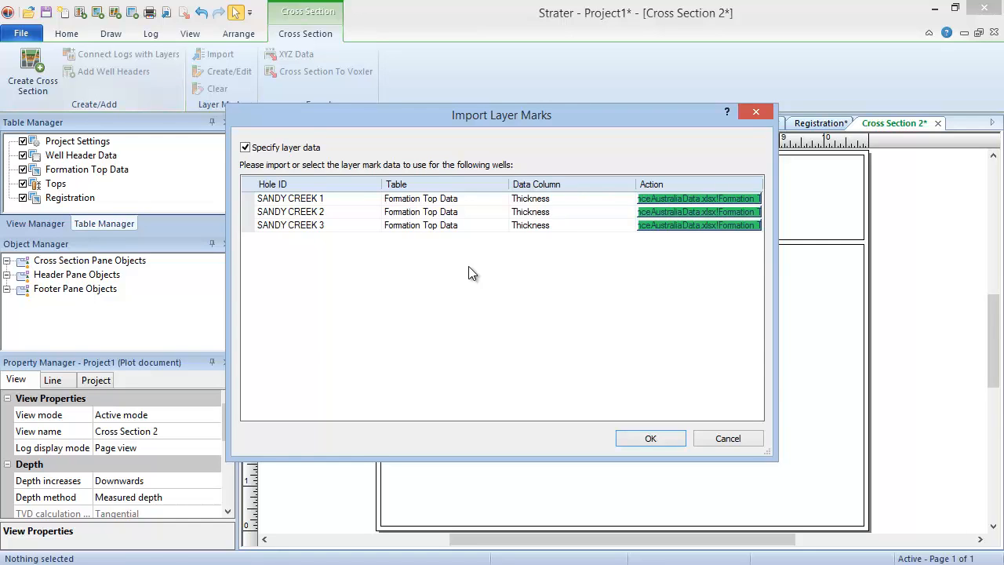
Step: Use the Tops table as layer mark data for SANDY CREEK 1, 2 and 3 and generate the cross section
{"action": "left_click", "coordinate": [477, 198]}
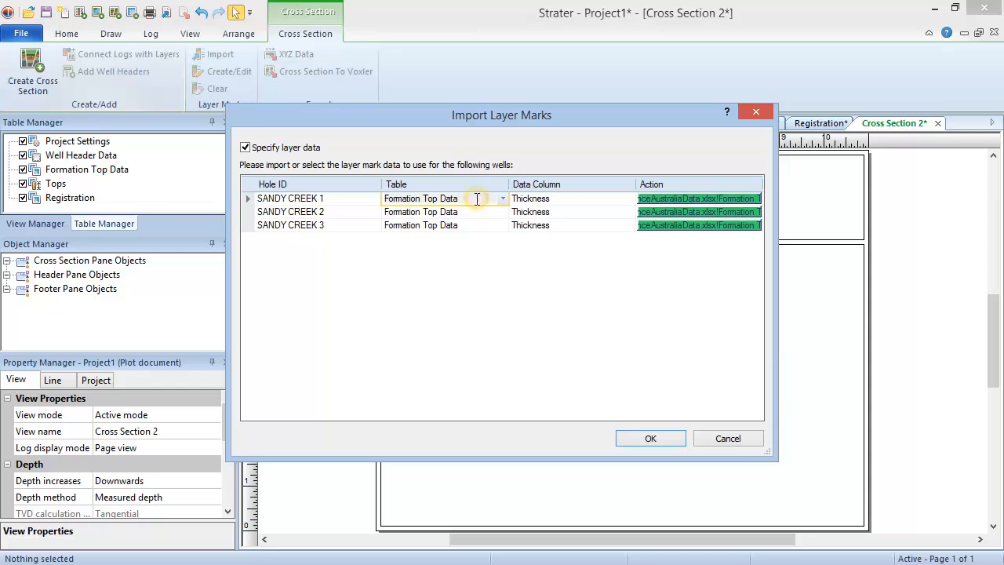
{"action": "left_click", "coordinate": [502, 198]}
{"action": "left_click", "coordinate": [498, 222]}
{"action": "left_click", "coordinate": [502, 212]}
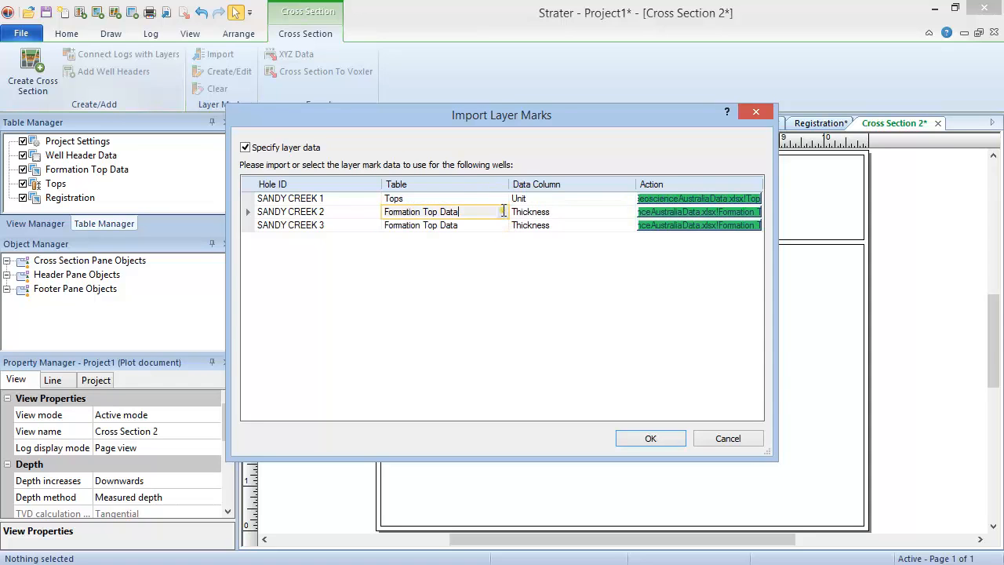
{"action": "left_click", "coordinate": [504, 213]}
{"action": "left_click", "coordinate": [502, 212]}
{"action": "left_click", "coordinate": [500, 232]}
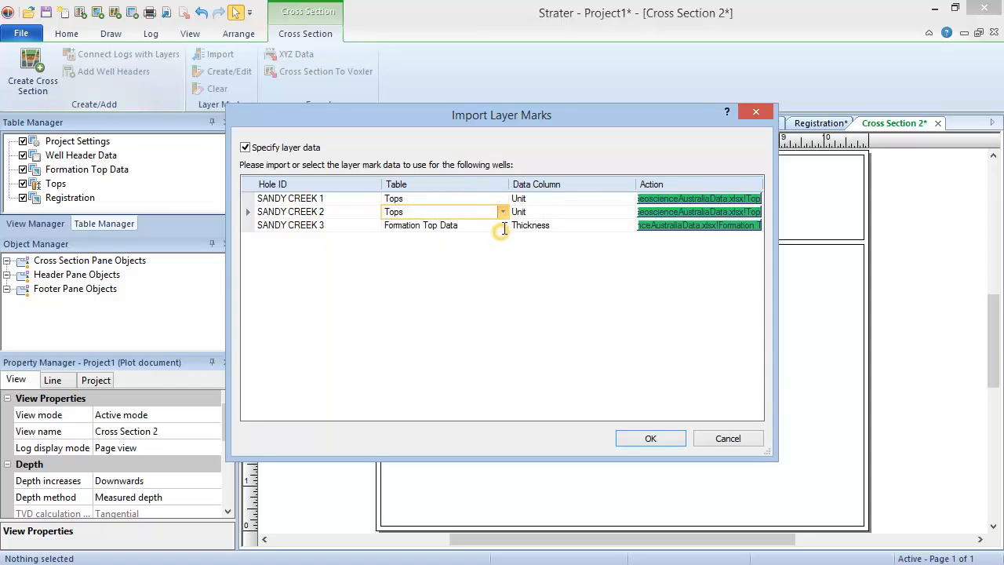
{"action": "left_click", "coordinate": [504, 225]}
{"action": "left_click", "coordinate": [502, 228]}
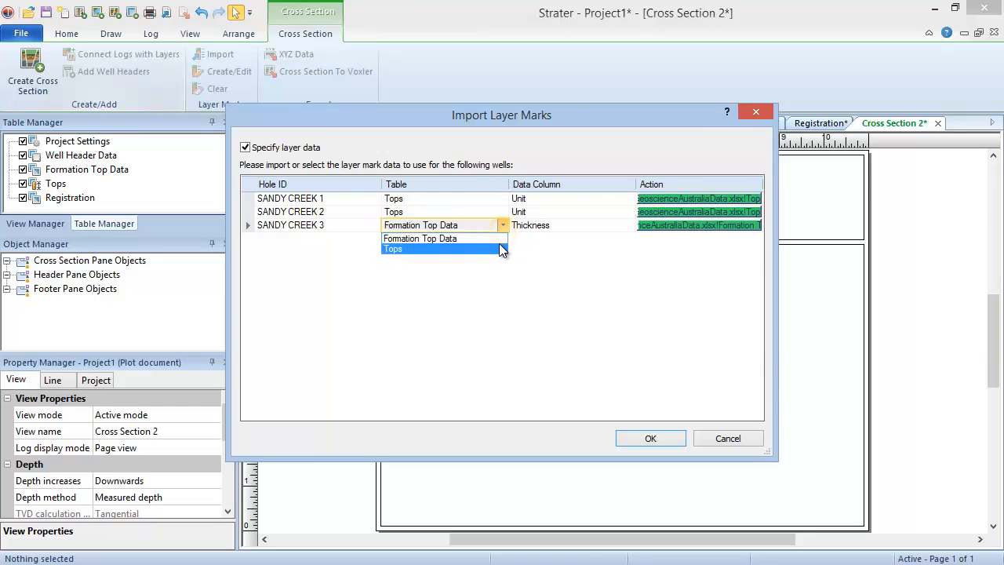
{"action": "left_click", "coordinate": [502, 249]}
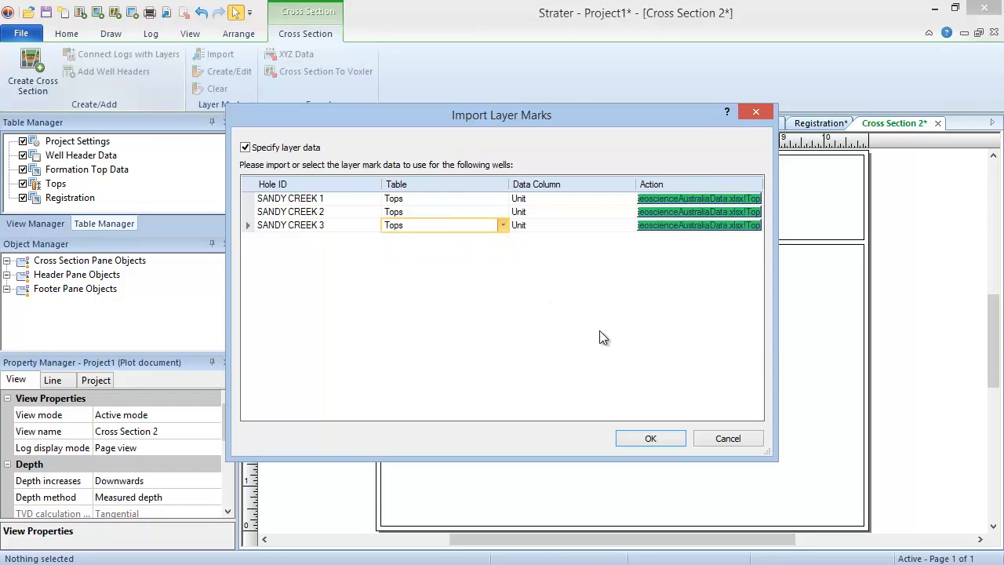
{"action": "left_click", "coordinate": [674, 436]}
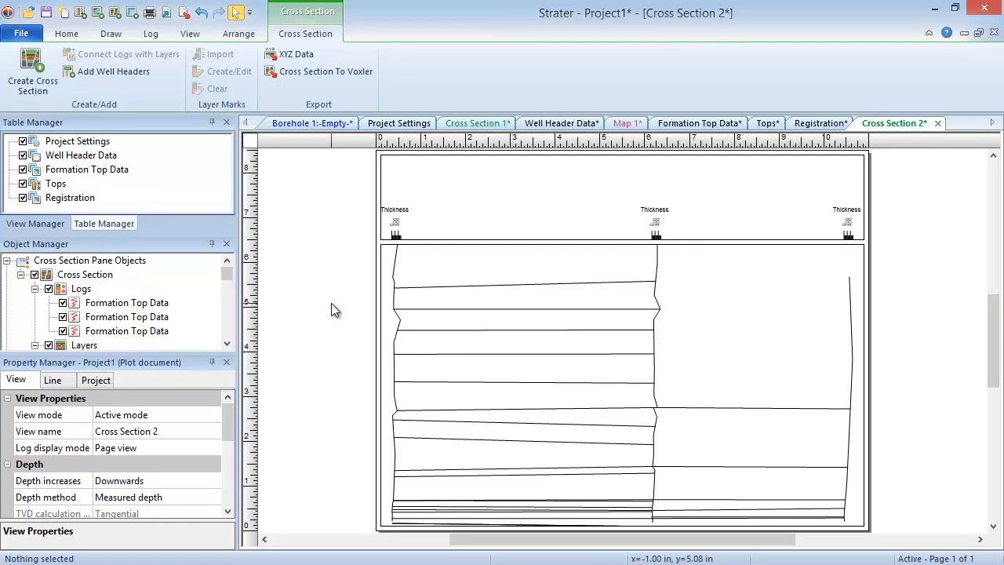
Step: Add a well selector to the Wells 1 layer of Map 1, connecting KINCORA 16 to KINCORA 29
{"action": "left_click", "coordinate": [610, 125]}
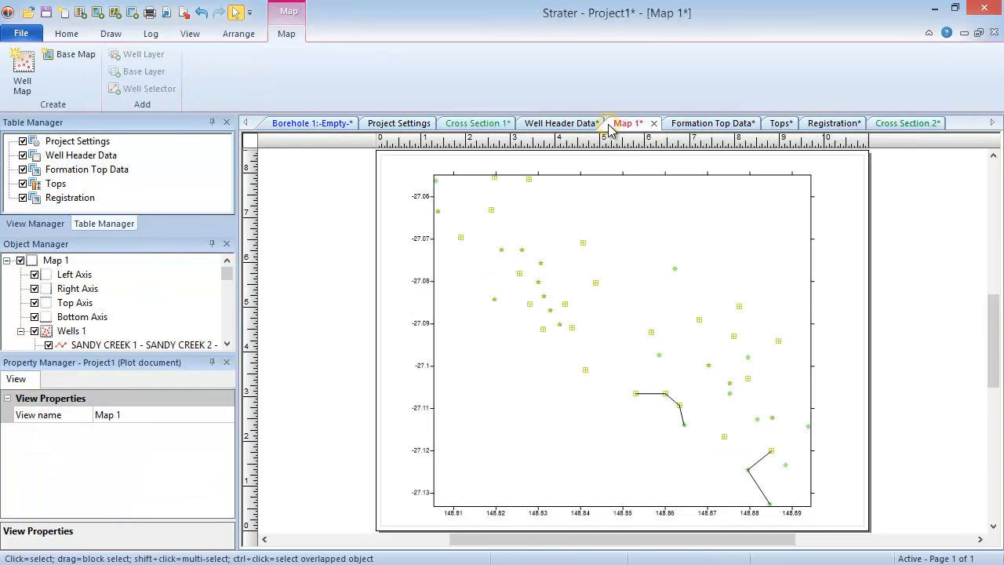
{"action": "left_click", "coordinate": [602, 332]}
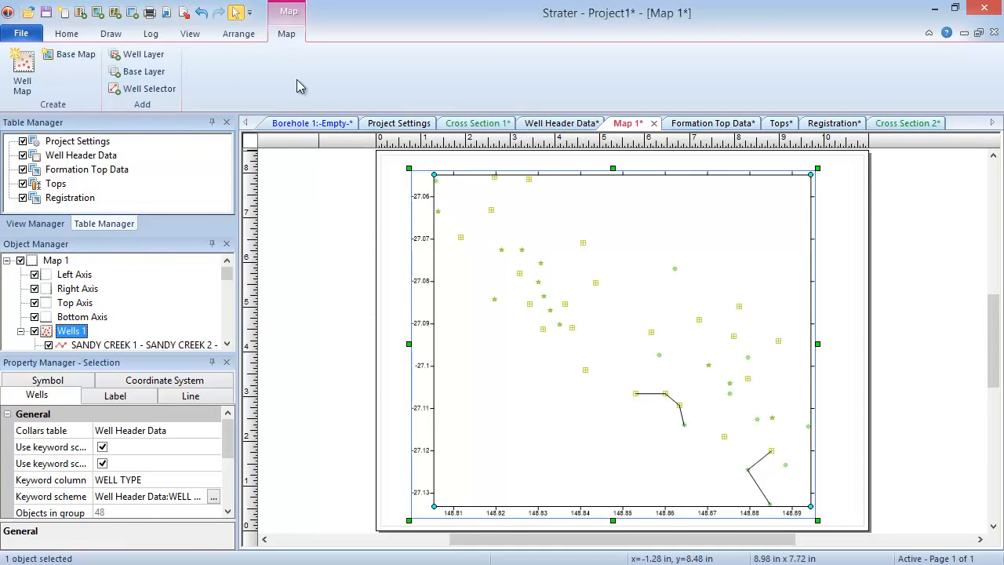
{"action": "left_click", "coordinate": [167, 92]}
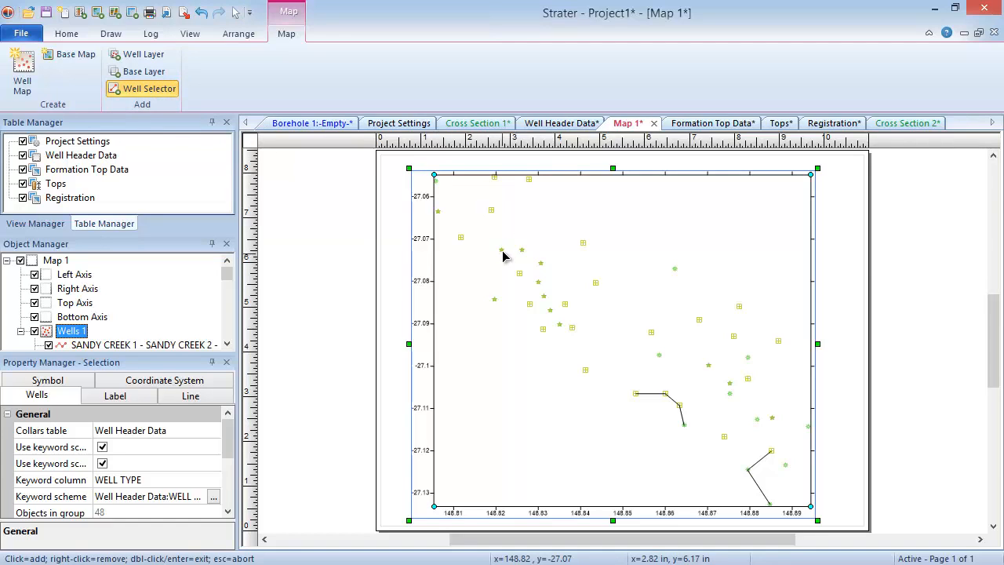
{"action": "mouse_move", "coordinate": [506, 257]}
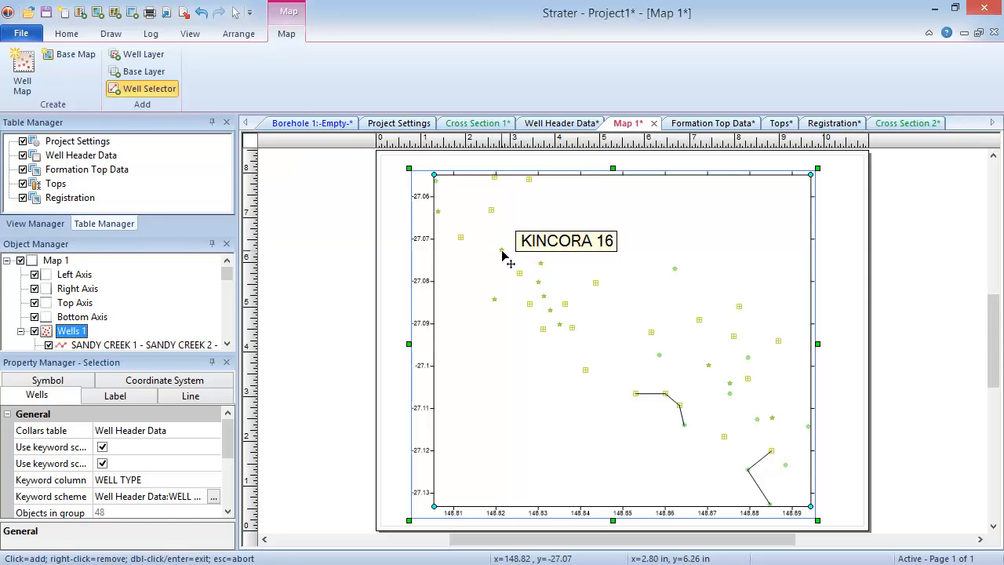
{"action": "left_click", "coordinate": [502, 251]}
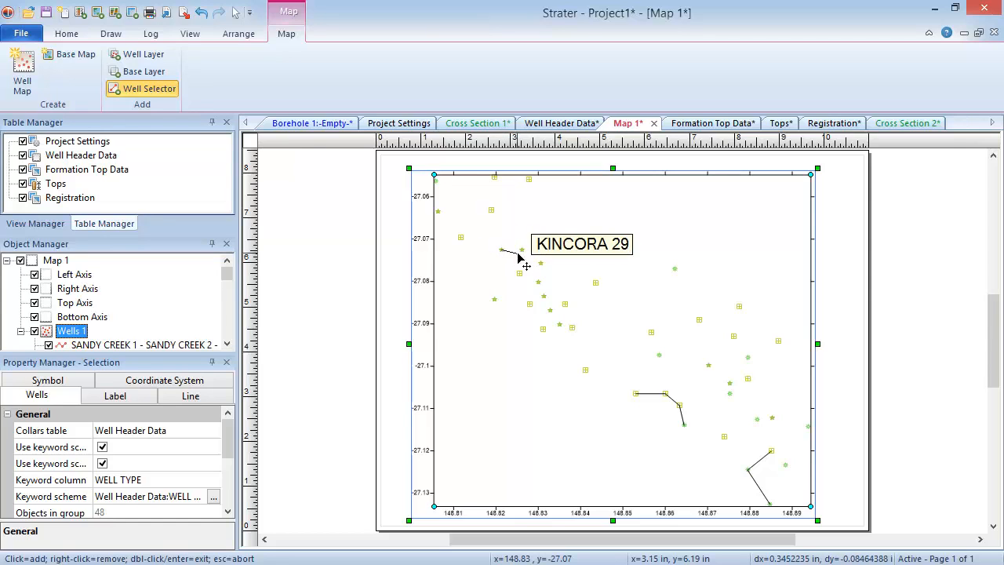
{"action": "scroll", "coordinate": [511, 259], "scroll_direction": "up", "scroll_amount": 3}
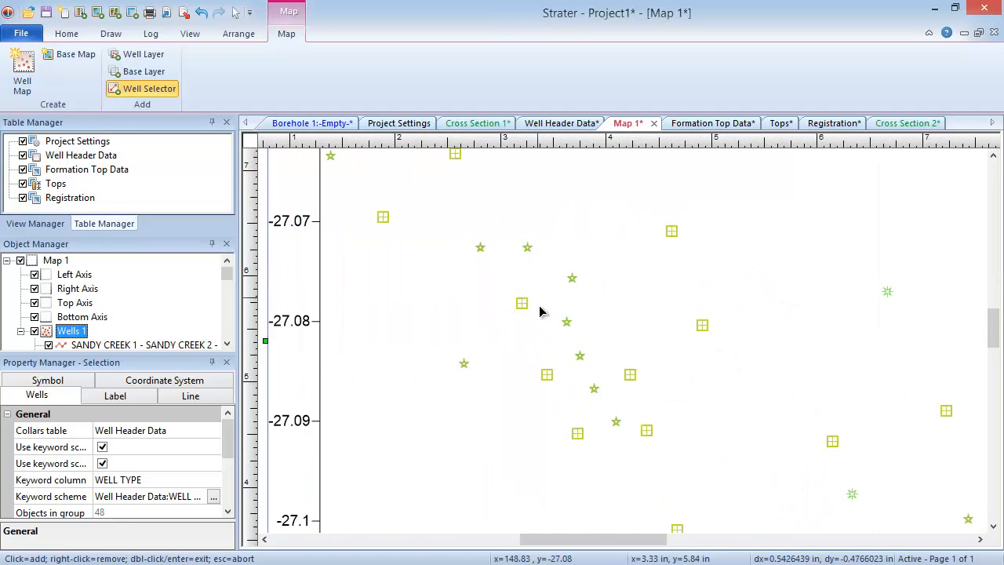
{"action": "scroll", "coordinate": [545, 312], "scroll_direction": "down", "scroll_amount": 1}
{"action": "mouse_move", "coordinate": [617, 542]}
{"action": "left_mouse_down"}
{"action": "mouse_move", "coordinate": [583, 541]}
{"action": "mouse_move", "coordinate": [631, 541]}
{"action": "left_mouse_up"}
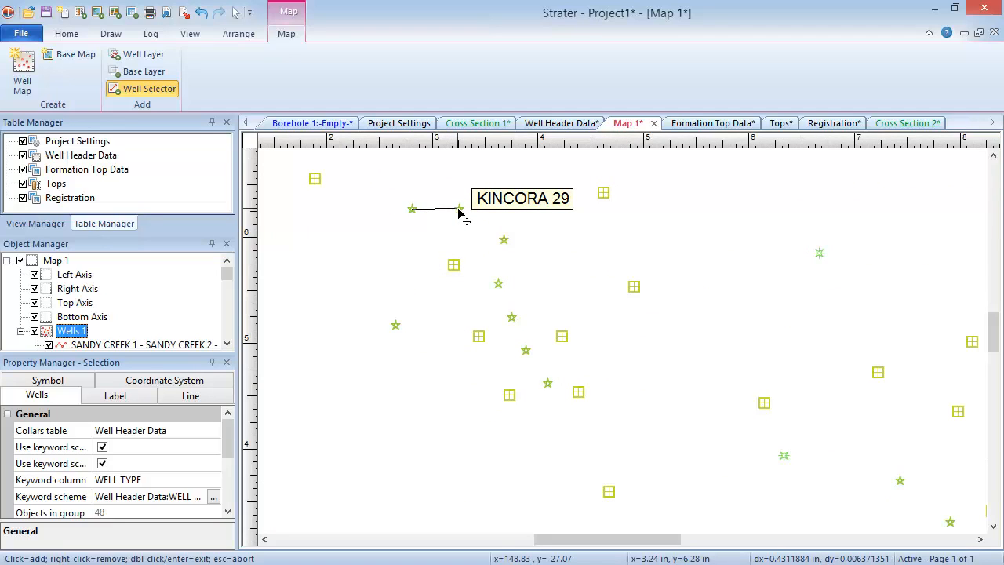
{"action": "left_click", "coordinate": [460, 210]}
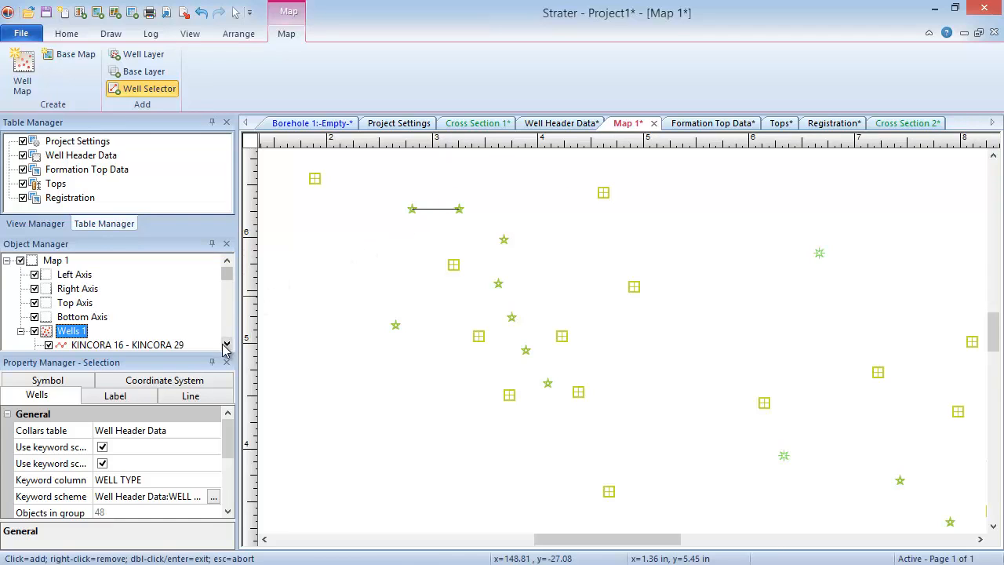
Step: Start a new cross section from the KINCORA 16 - KINCORA 29 well selector
{"action": "right_click", "coordinate": [179, 346]}
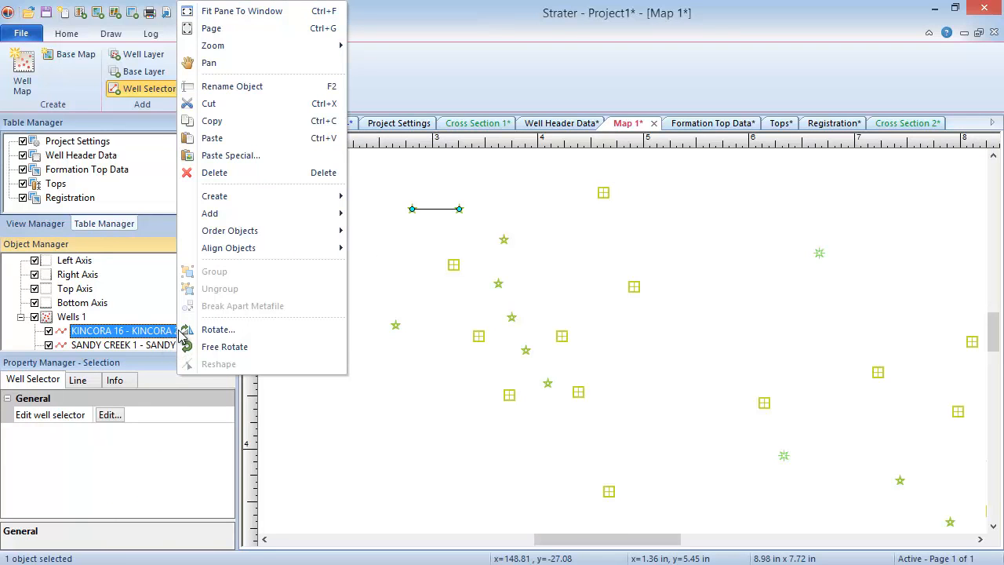
{"action": "mouse_move", "coordinate": [328, 202]}
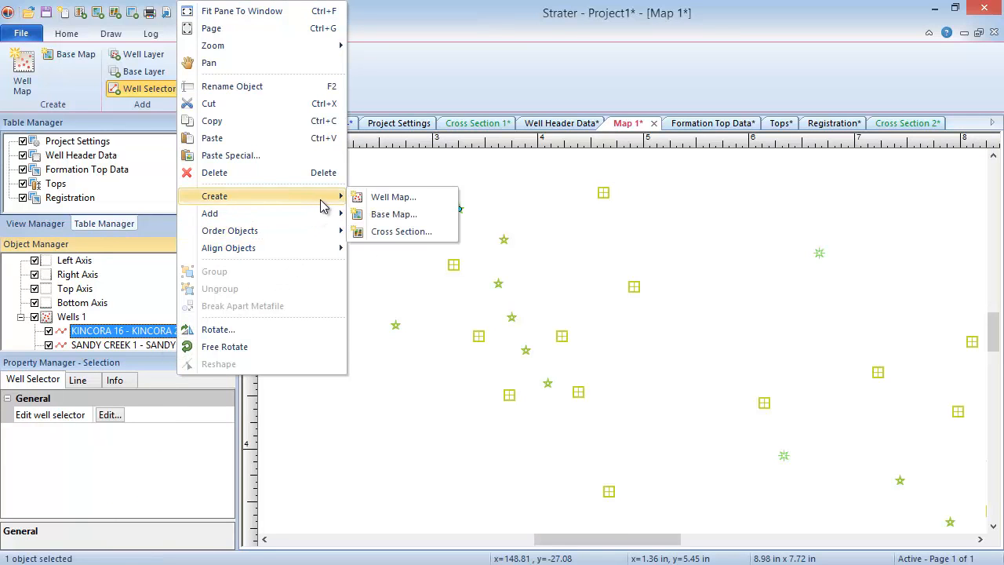
{"action": "left_click", "coordinate": [437, 237]}
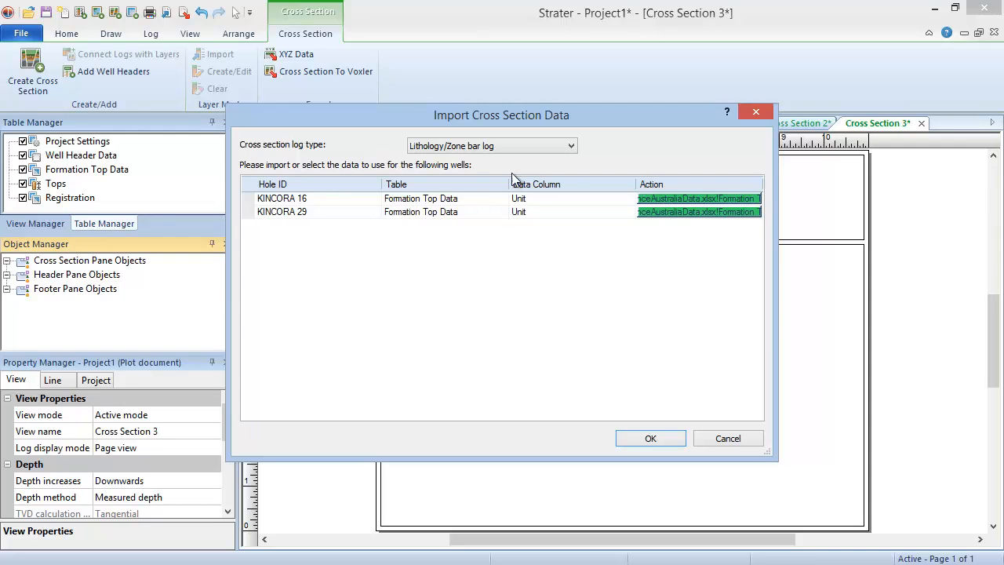
Step: Set the log type to Depth-registered raster log, using the Registration table for KINCORA 16 and KINCORA 29, and accept
{"action": "left_click", "coordinate": [516, 146]}
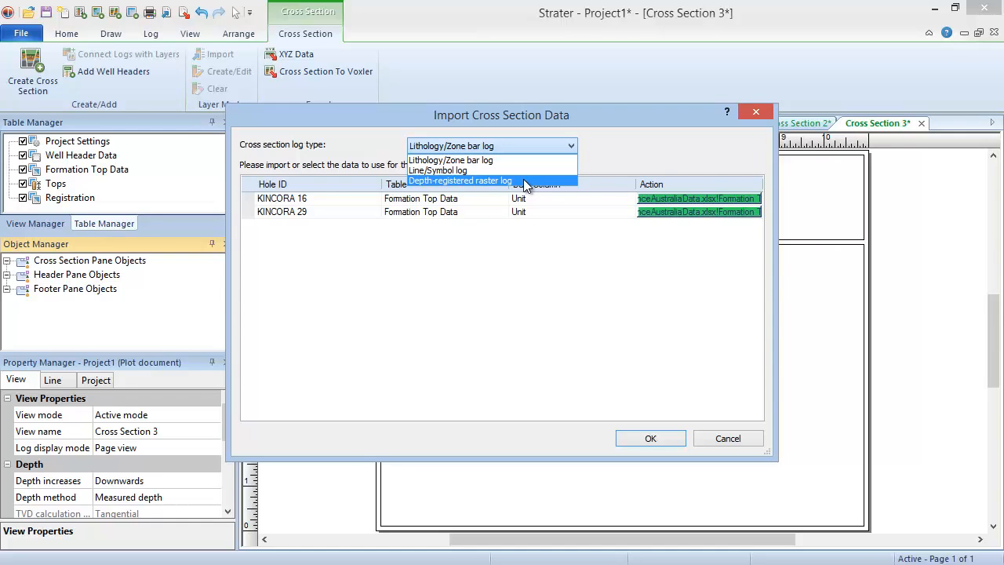
{"action": "left_click", "coordinate": [524, 181]}
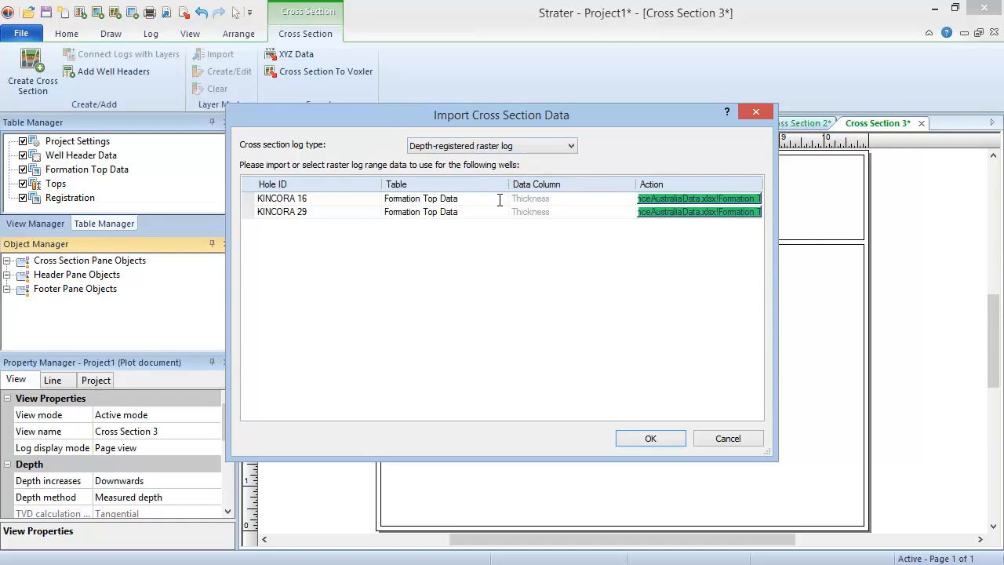
{"action": "left_click", "coordinate": [458, 199]}
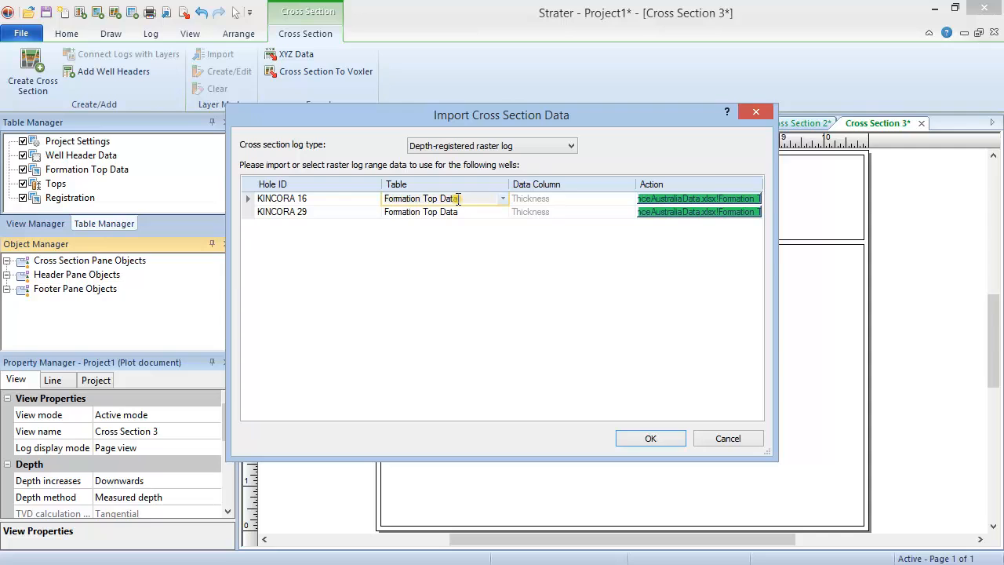
{"action": "left_click", "coordinate": [502, 198]}
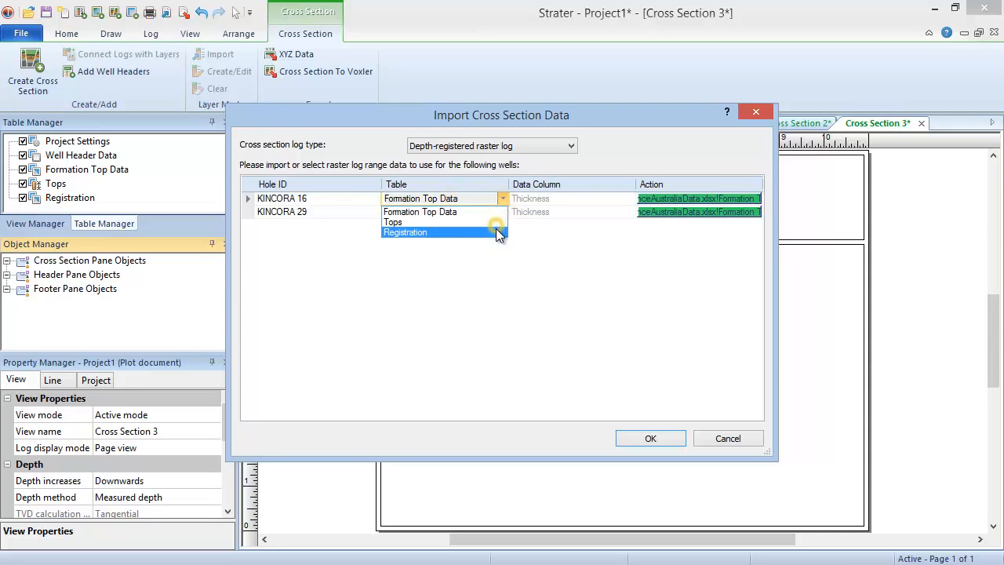
{"action": "left_click", "coordinate": [496, 231]}
{"action": "left_click", "coordinate": [499, 213]}
{"action": "left_click", "coordinate": [501, 213]}
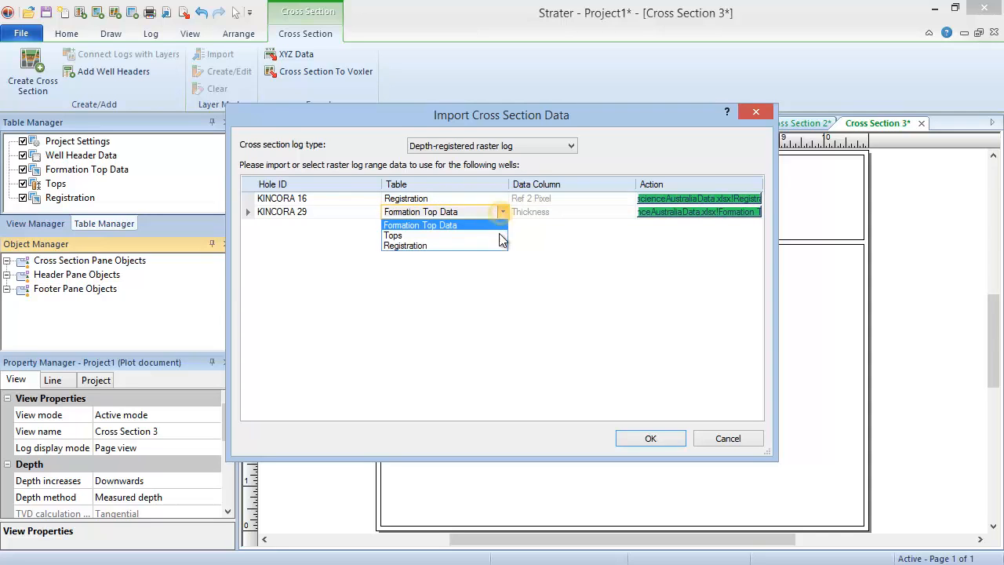
{"action": "left_click", "coordinate": [499, 247]}
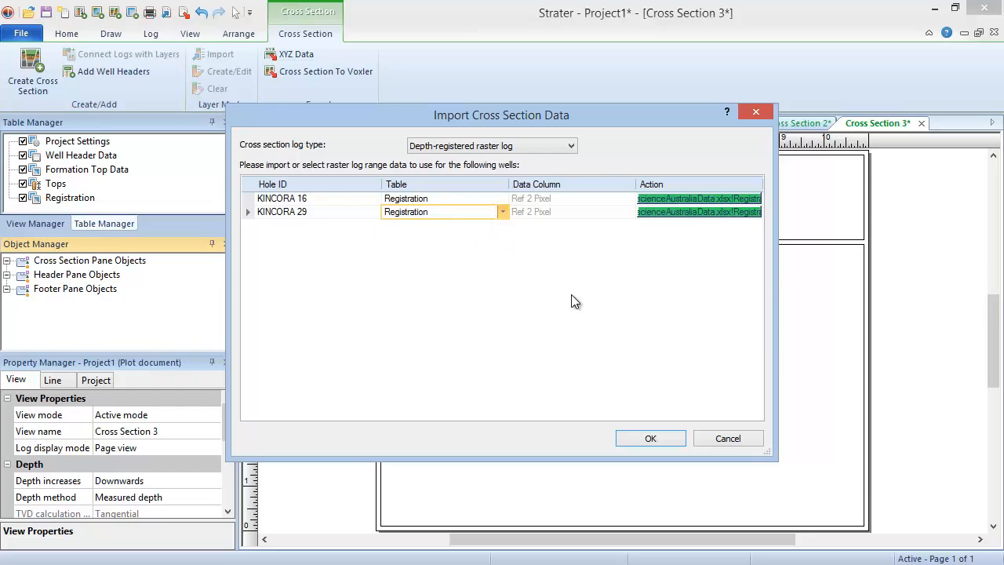
{"action": "left_click", "coordinate": [671, 440]}
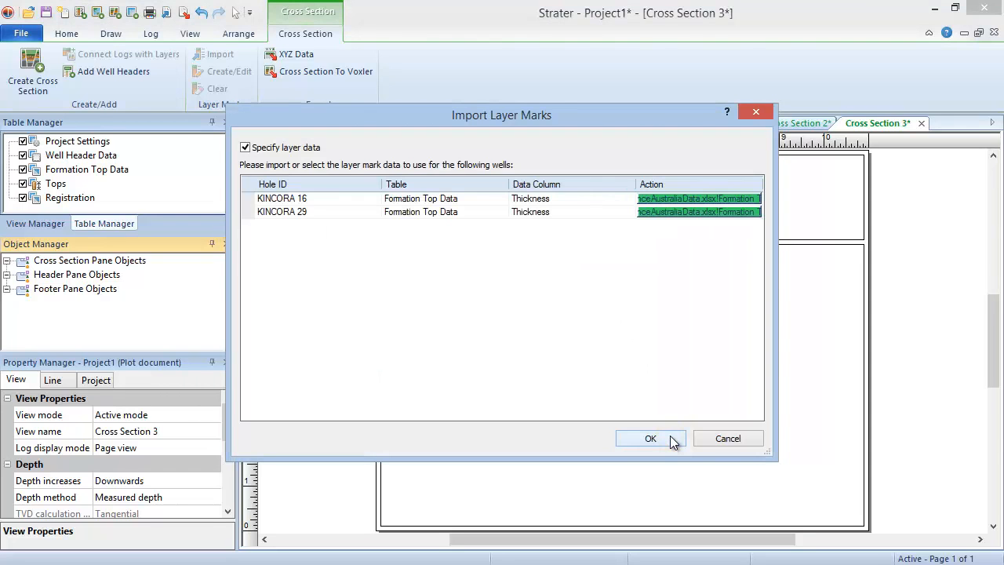
Step: Use the Tops table as layer marks for both KINCORA wells and generate the cross section, importing the TIFF with its alpha channel
{"action": "left_click", "coordinate": [483, 199]}
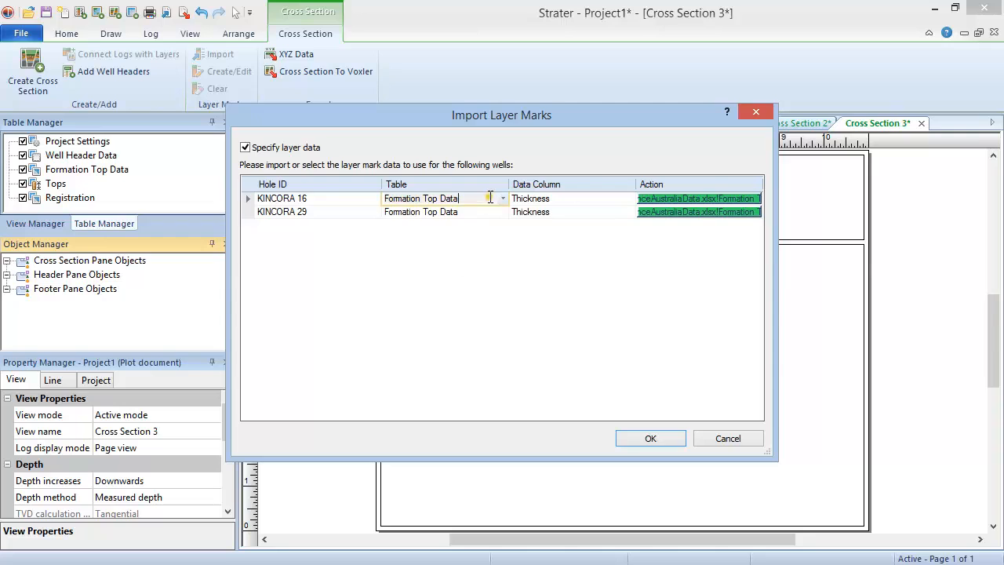
{"action": "left_click", "coordinate": [502, 199]}
{"action": "left_click", "coordinate": [494, 222]}
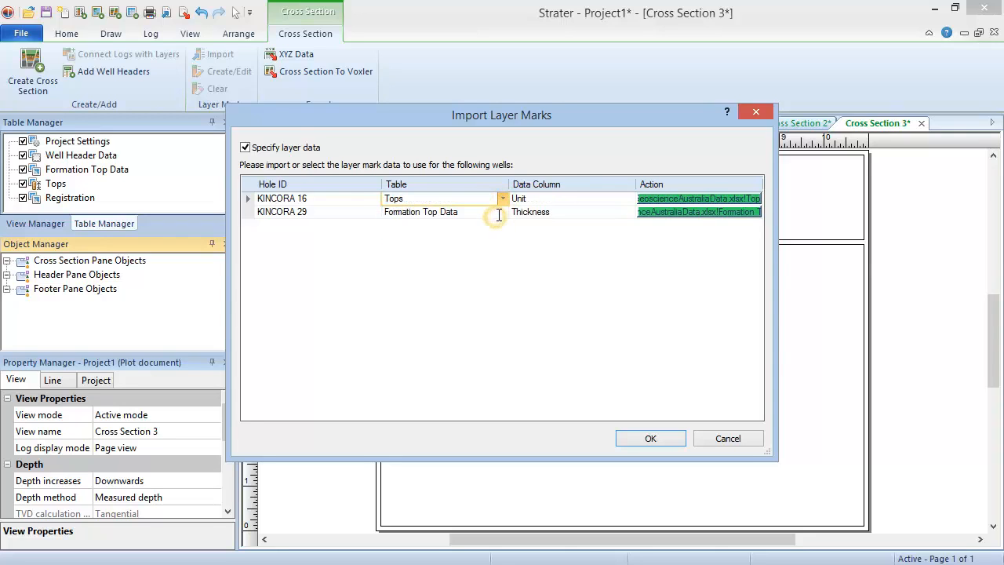
{"action": "left_click", "coordinate": [499, 212]}
{"action": "left_click", "coordinate": [501, 212]}
{"action": "left_click", "coordinate": [493, 232]}
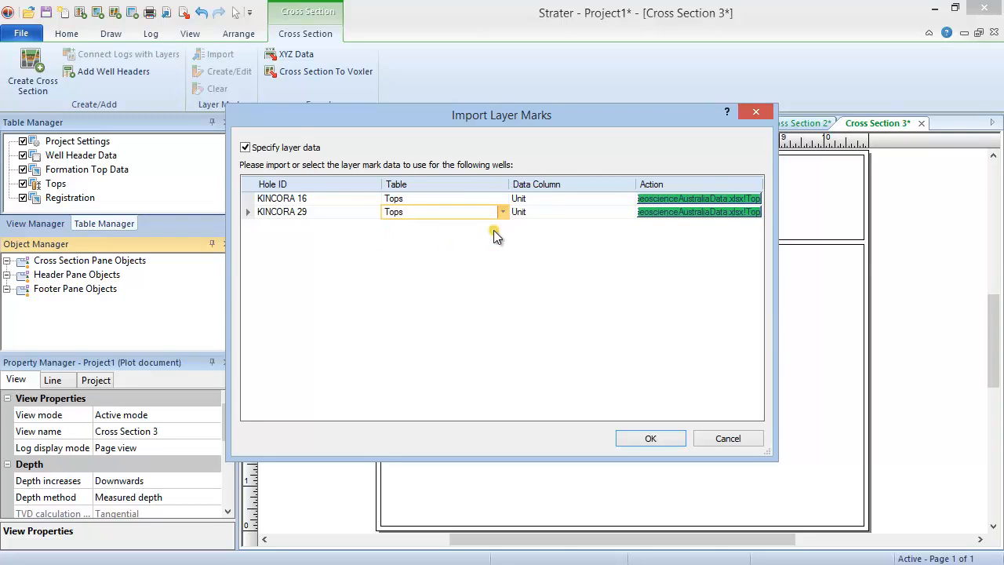
{"action": "left_click", "coordinate": [667, 437]}
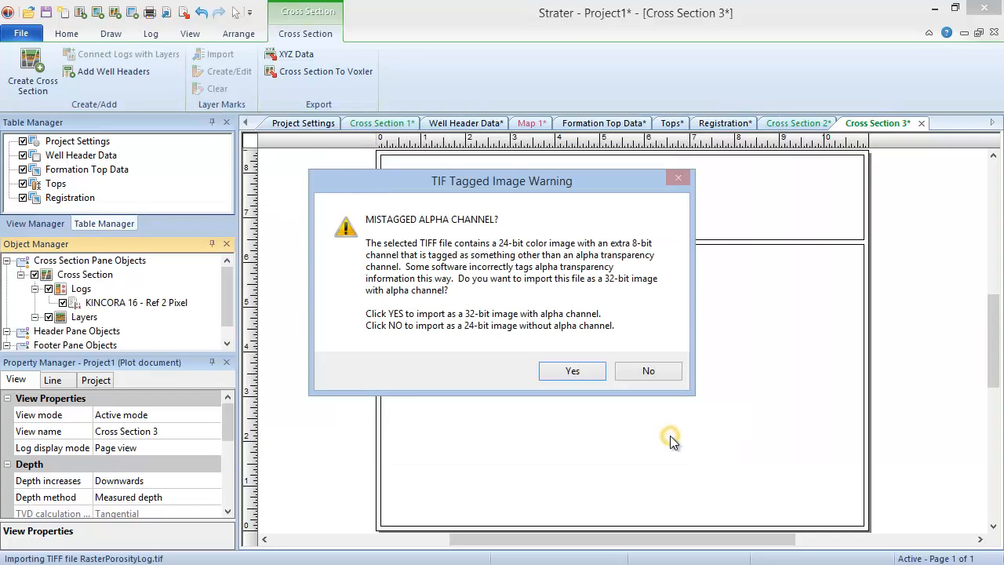
{"action": "left_click", "coordinate": [591, 371]}
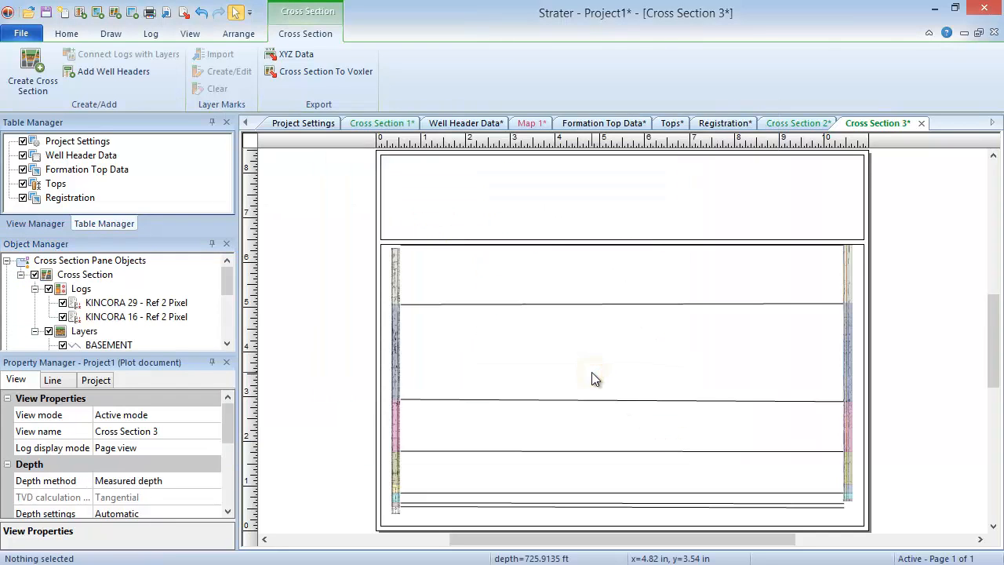